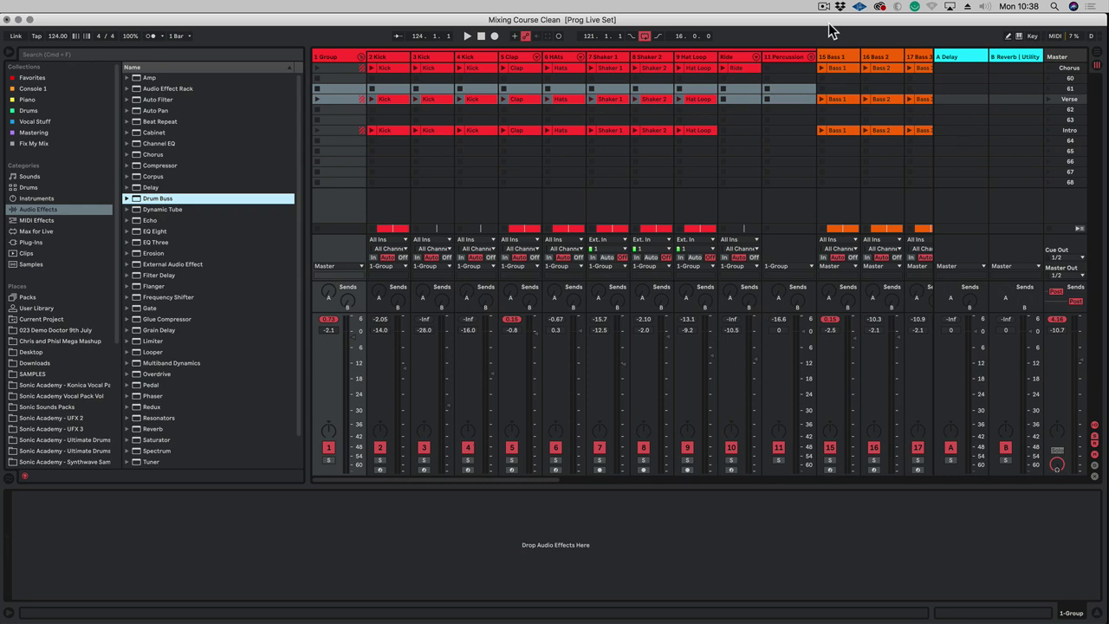
Switch to the Arrangement View and collapse the unfolded Main Lead and Sweep tracks
{"action": "left_click", "coordinate": [565, 173]}
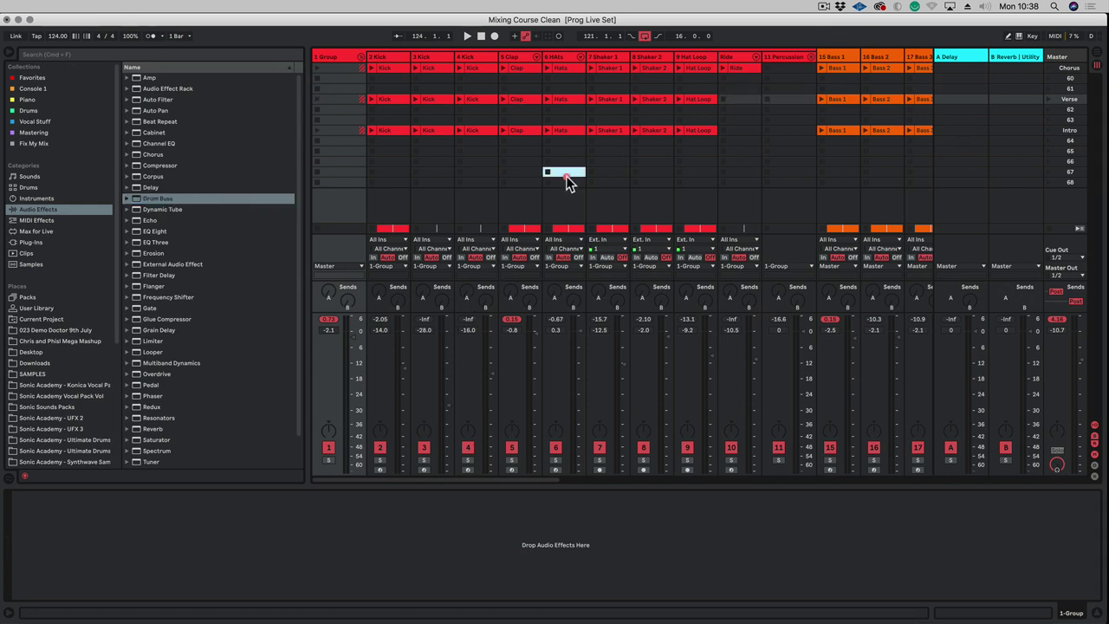
{"action": "key", "text": "Tab"}
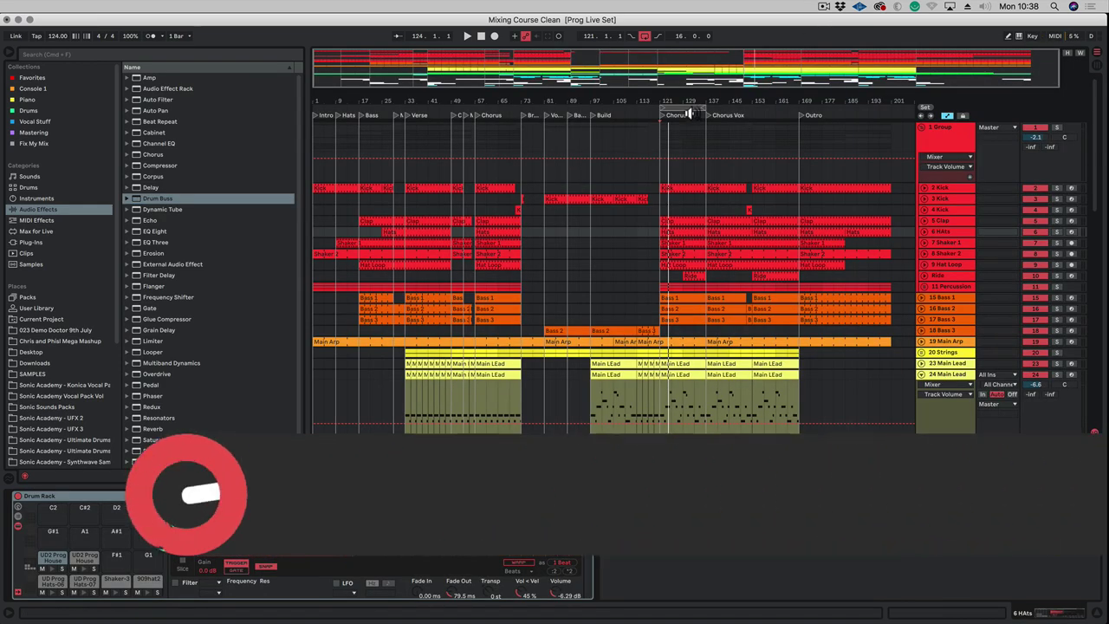
{"action": "mouse_move", "coordinate": [643, 103]}
{"action": "left_mouse_down"}
{"action": "mouse_move", "coordinate": [652, 123]}
{"action": "mouse_move", "coordinate": [669, 117]}
{"action": "mouse_move", "coordinate": [643, 102]}
{"action": "left_mouse_up"}
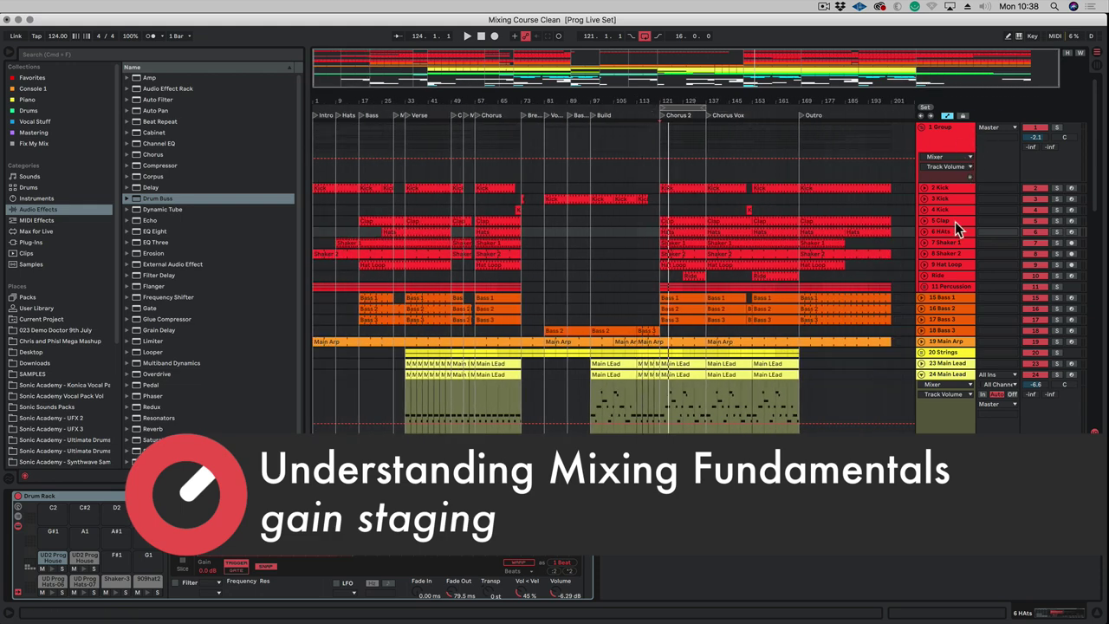
{"action": "scroll", "coordinate": [955, 221], "scroll_direction": "down", "scroll_amount": 6}
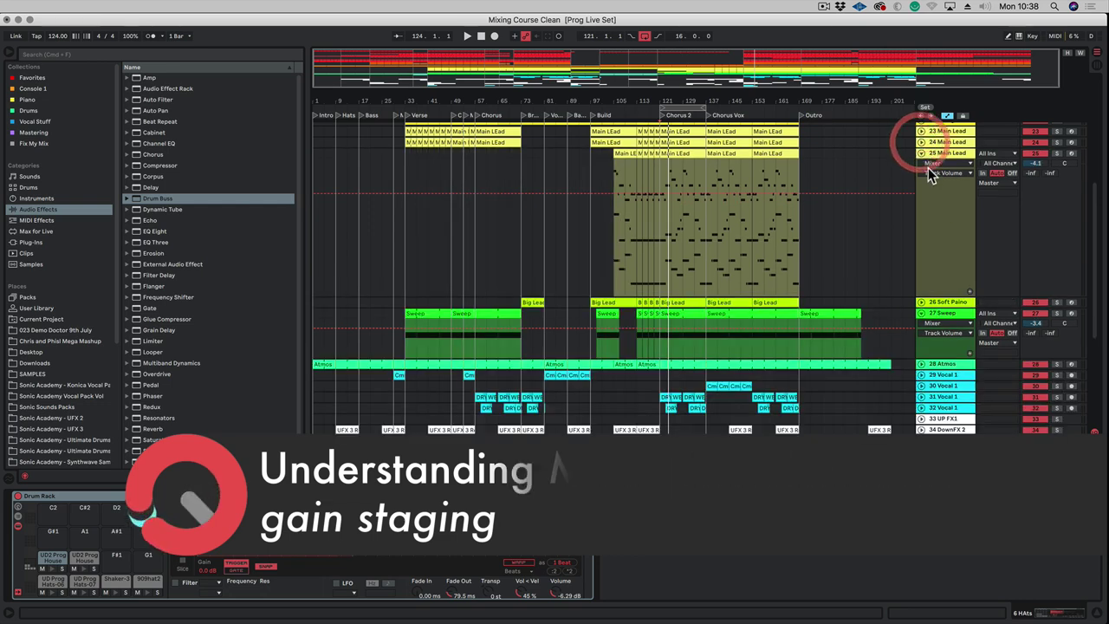
{"action": "left_click", "coordinate": [923, 176]}
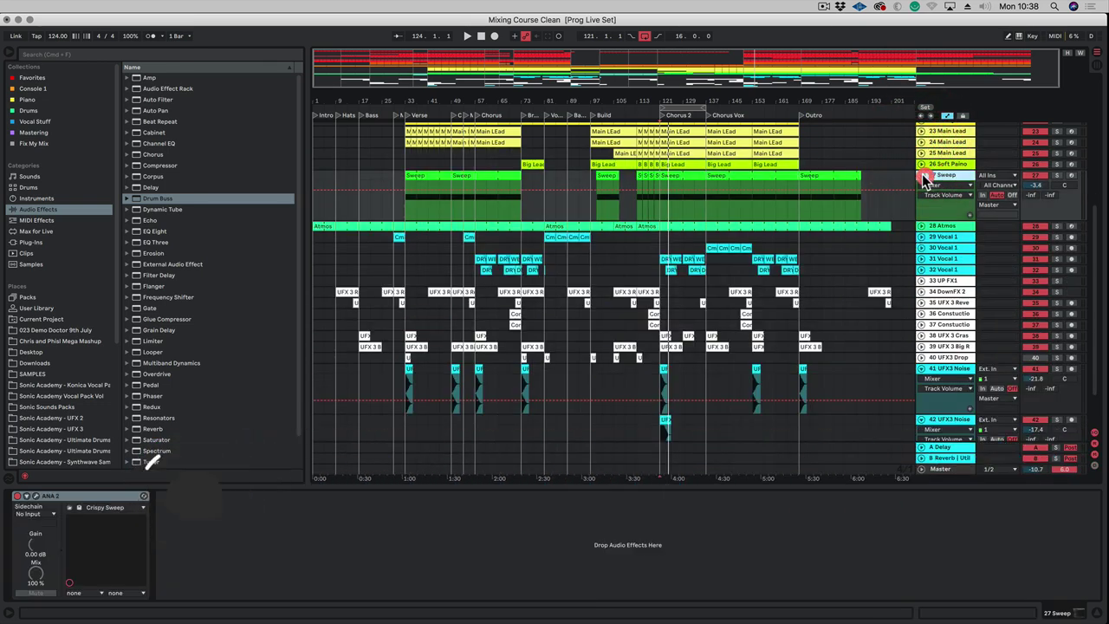
{"action": "left_click", "coordinate": [922, 176]}
{"action": "scroll", "coordinate": [944, 208], "scroll_direction": "up", "scroll_amount": 5}
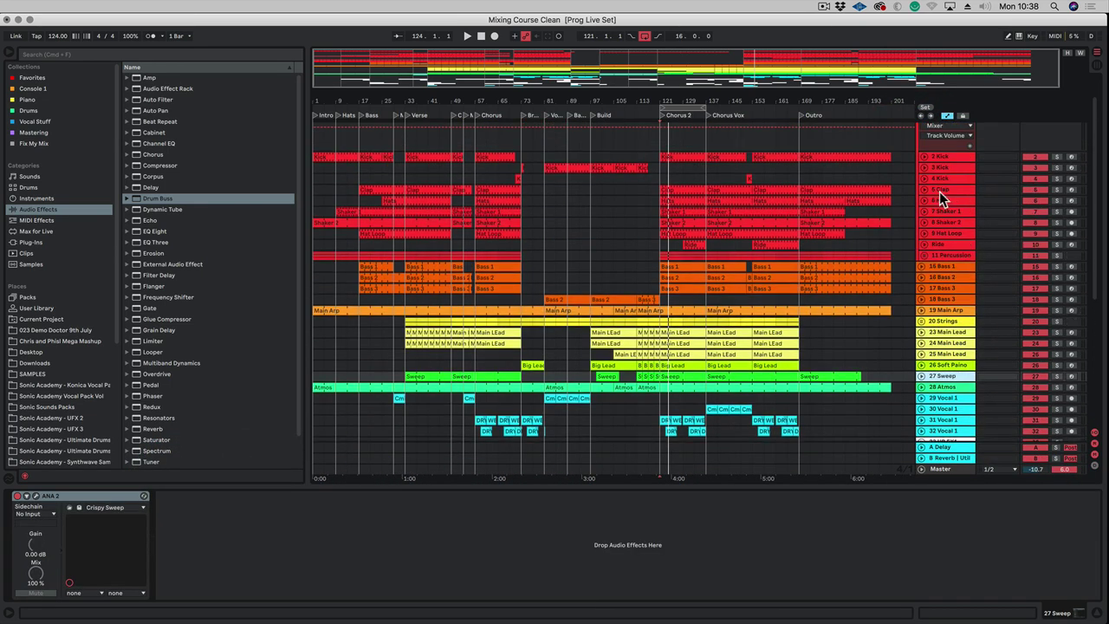
Rename the first group track as "# Drum GRP"
{"action": "scroll", "coordinate": [939, 192], "scroll_direction": "up", "scroll_amount": 2}
{"action": "left_click", "coordinate": [947, 135]}
{"action": "right_click", "coordinate": [947, 135]}
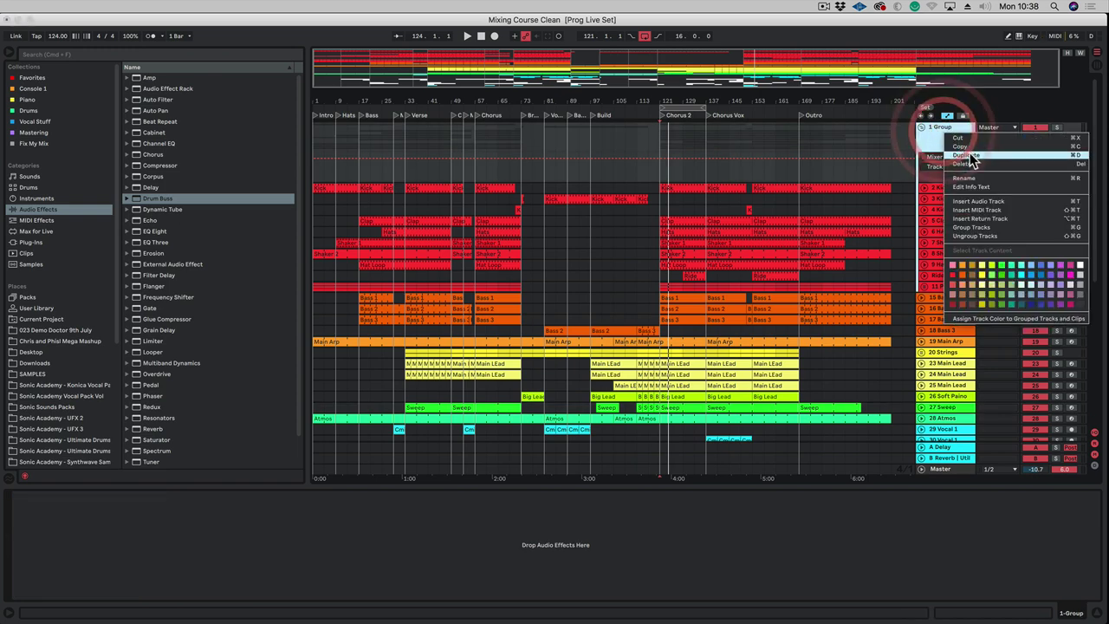
{"action": "left_click", "coordinate": [968, 175]}
{"action": "type", "text": "# D"}
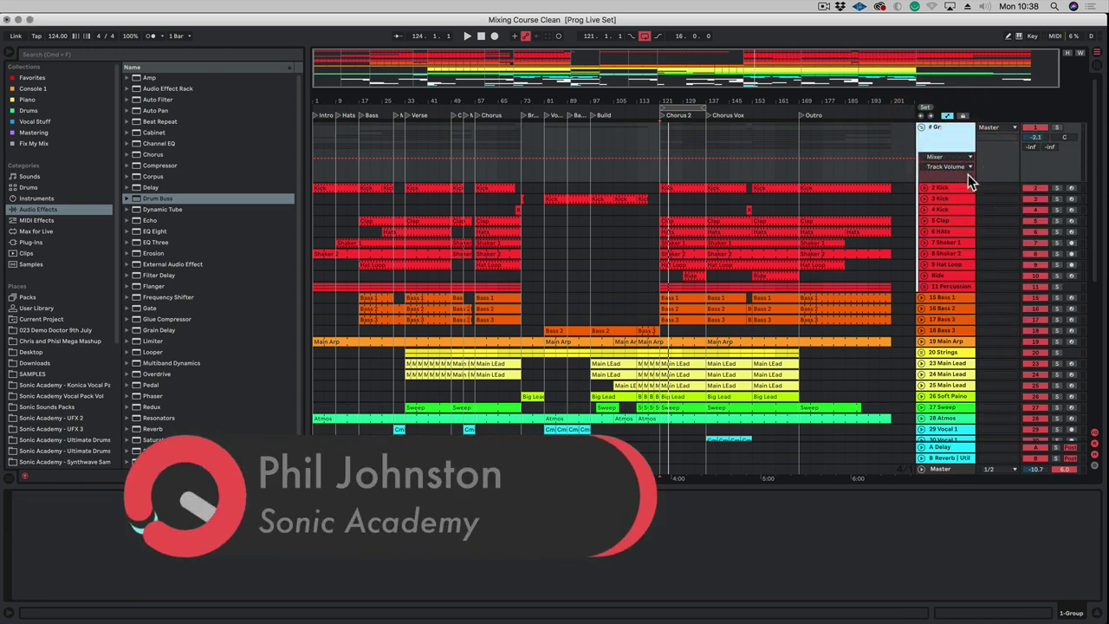
{"action": "type", "text": "rum"}
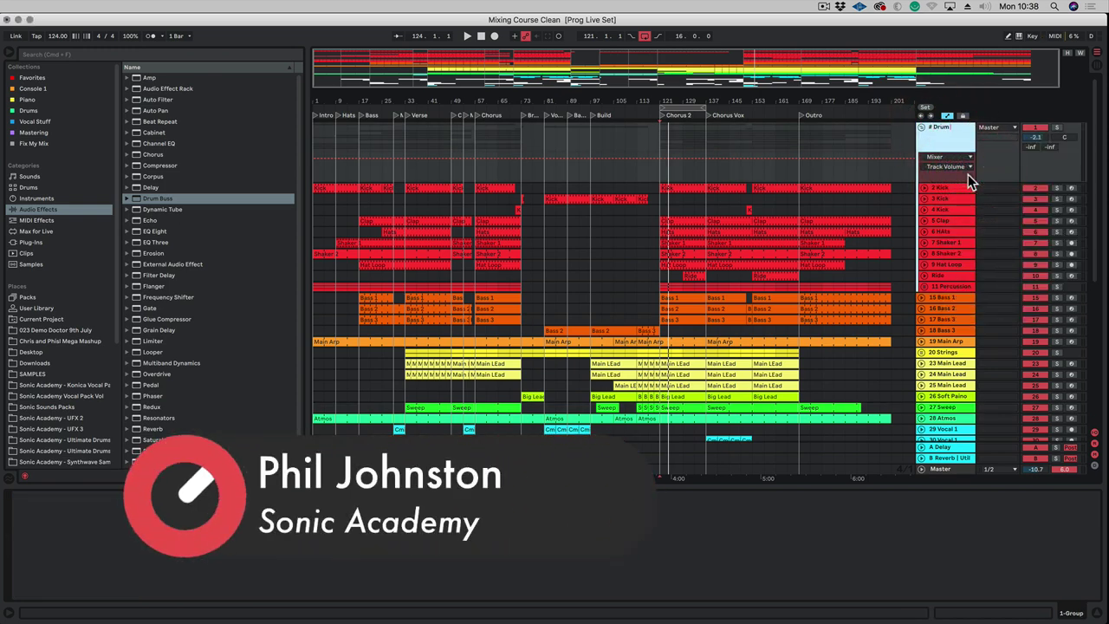
{"action": "type", "text": " GRP"}
{"action": "key", "text": "Return"}
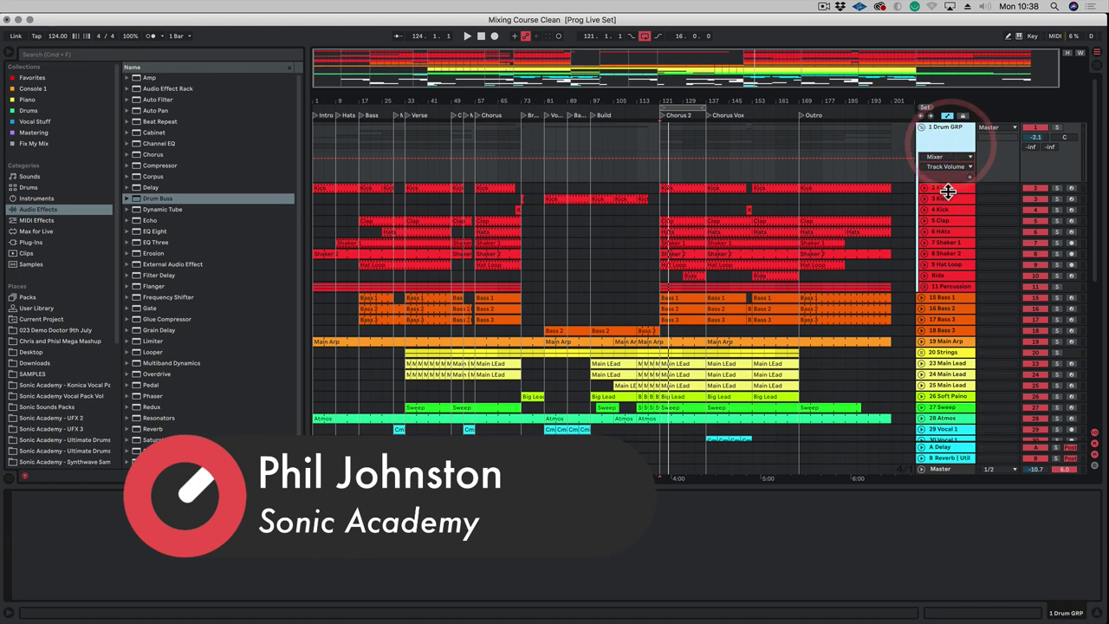
Examine the arrangement's sections and its colour-coded tracks, from the drums and basses down to the vocals and effects
{"action": "left_click", "coordinate": [948, 188]}
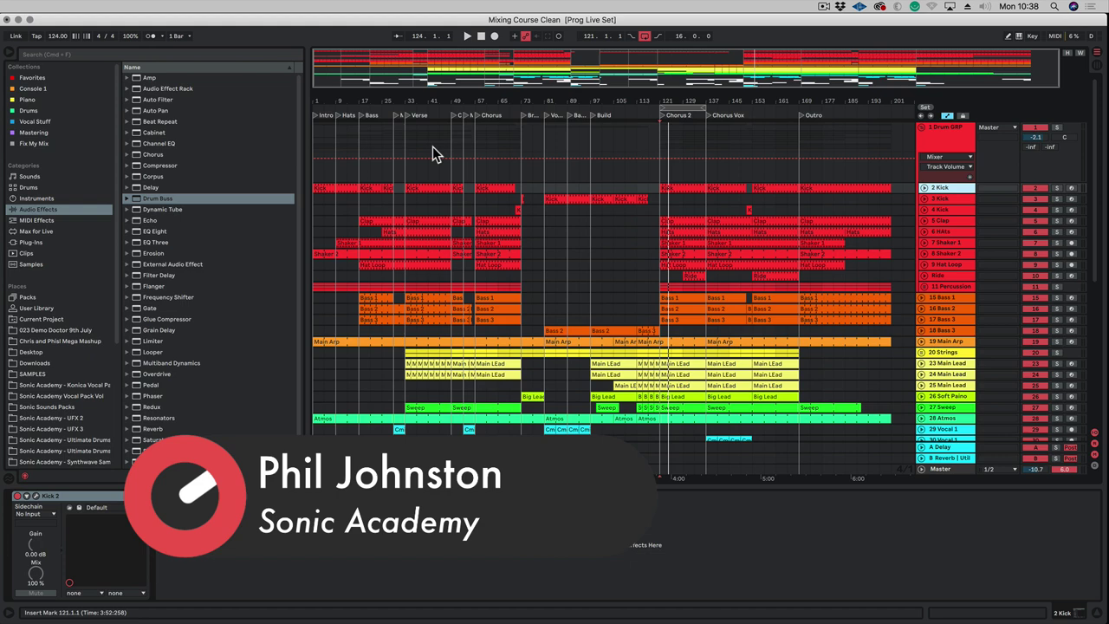
{"action": "left_click_drag", "start_coordinate": [329, 103], "coordinate": [448, 125]}
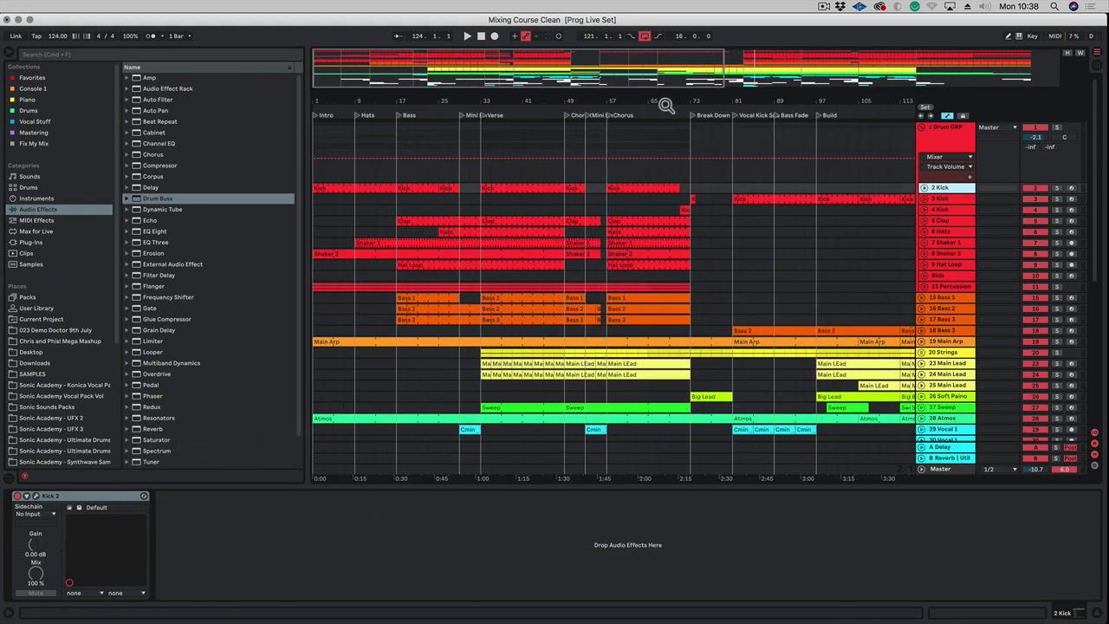
{"action": "left_click_drag", "start_coordinate": [751, 104], "coordinate": [784, 102]}
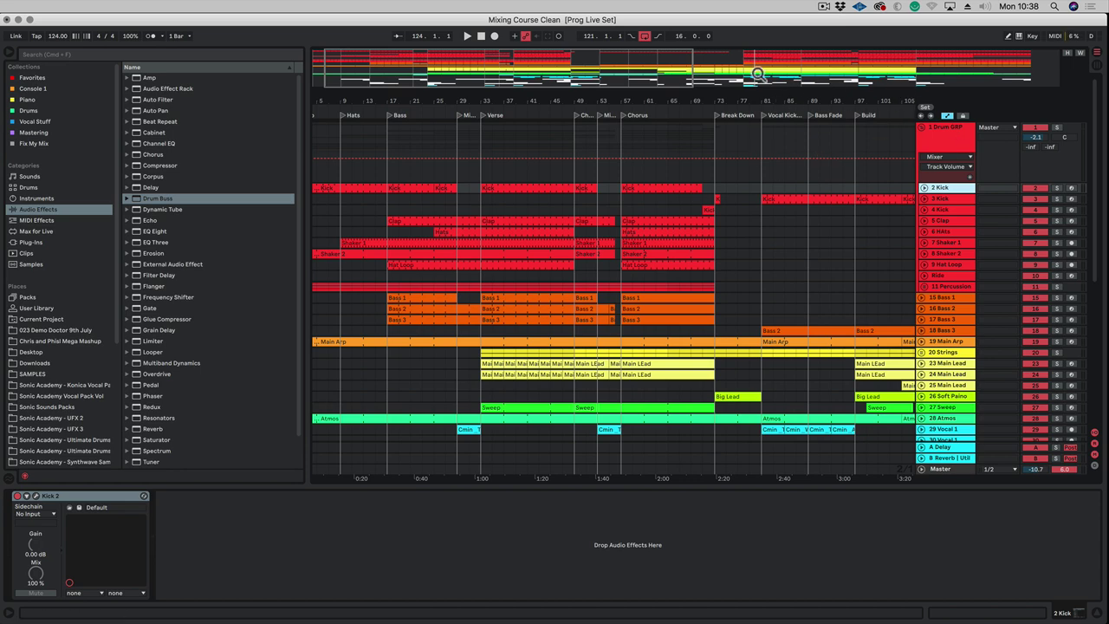
{"action": "left_click_drag", "start_coordinate": [861, 104], "coordinate": [862, 72]}
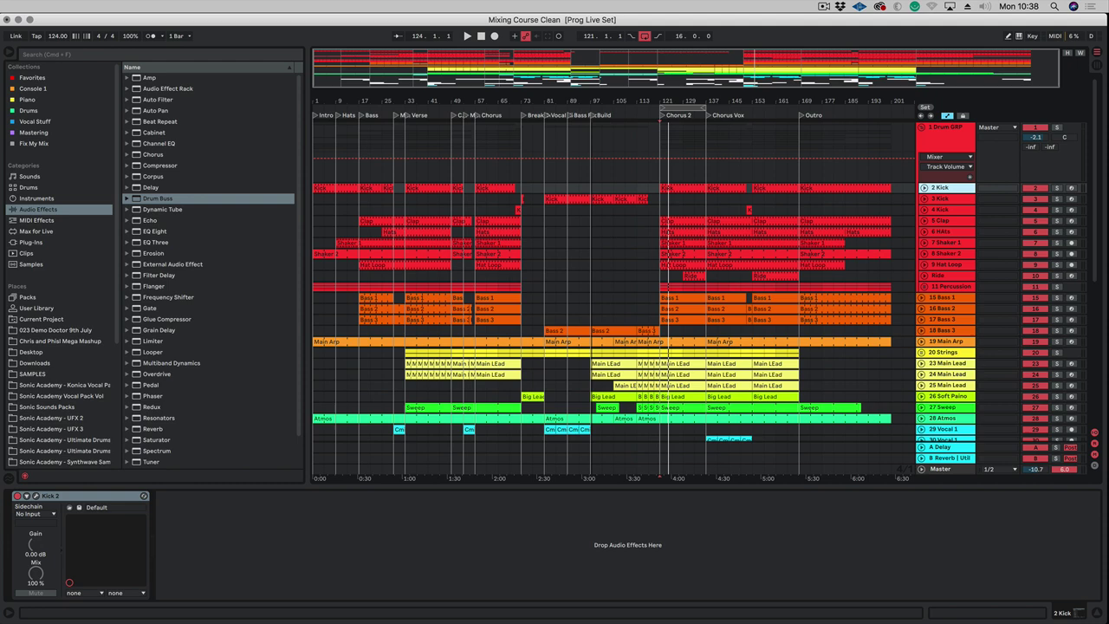
{"action": "scroll", "coordinate": [953, 232], "scroll_direction": "down", "scroll_amount": 1}
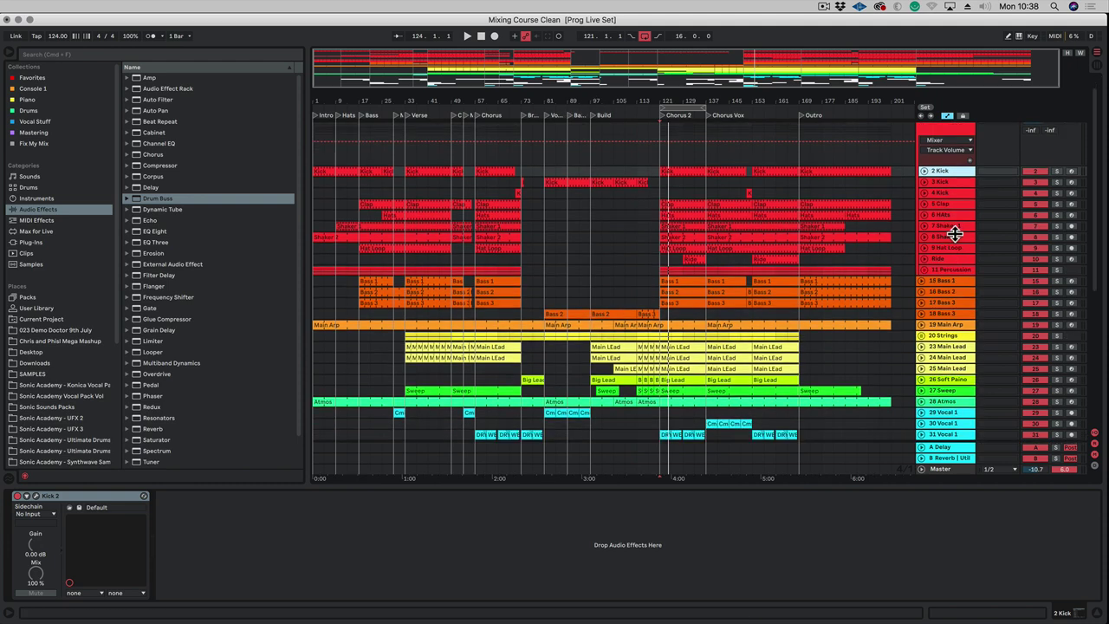
{"action": "scroll", "coordinate": [955, 233], "scroll_direction": "down", "scroll_amount": 5}
{"action": "scroll", "coordinate": [954, 233], "scroll_direction": "up", "scroll_amount": 6}
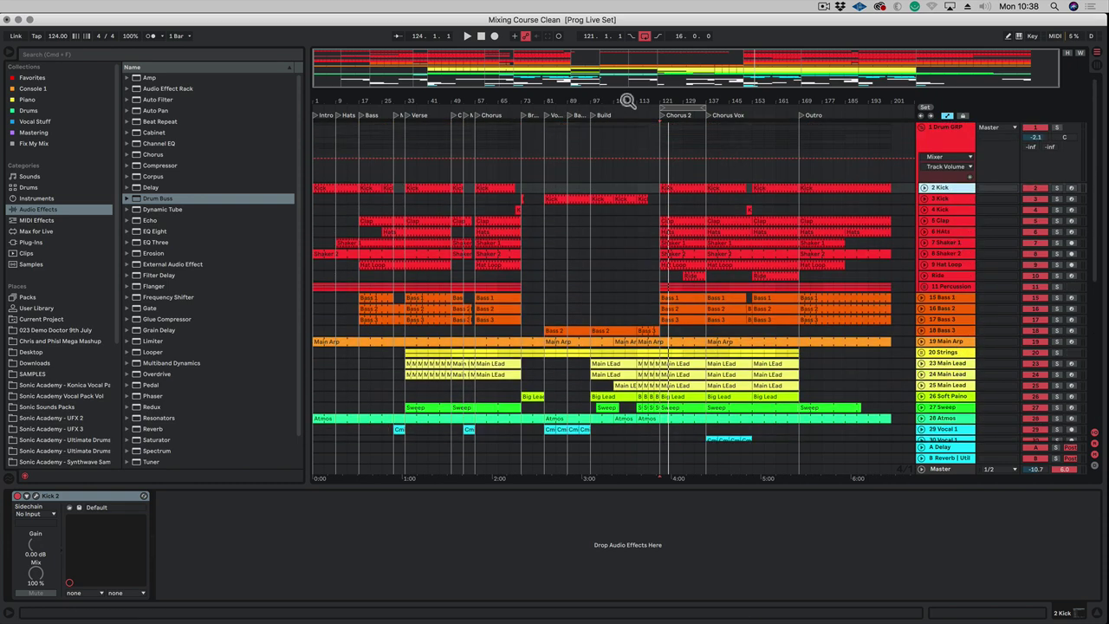
{"action": "left_click_drag", "start_coordinate": [627, 100], "coordinate": [658, 101]}
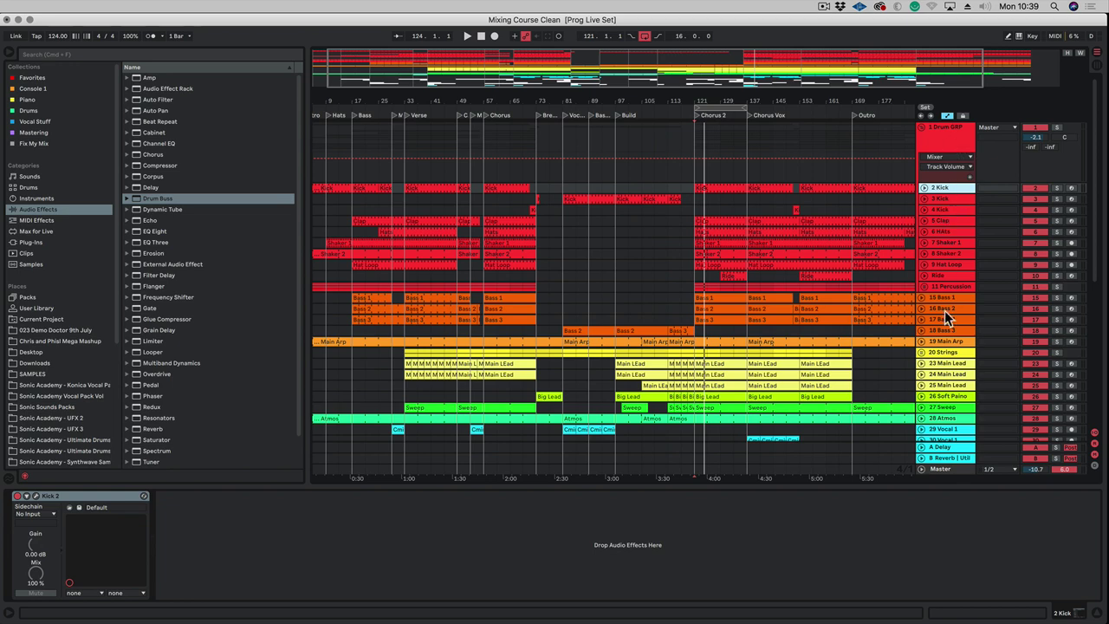
{"action": "scroll", "coordinate": [949, 323], "scroll_direction": "down", "scroll_amount": 3}
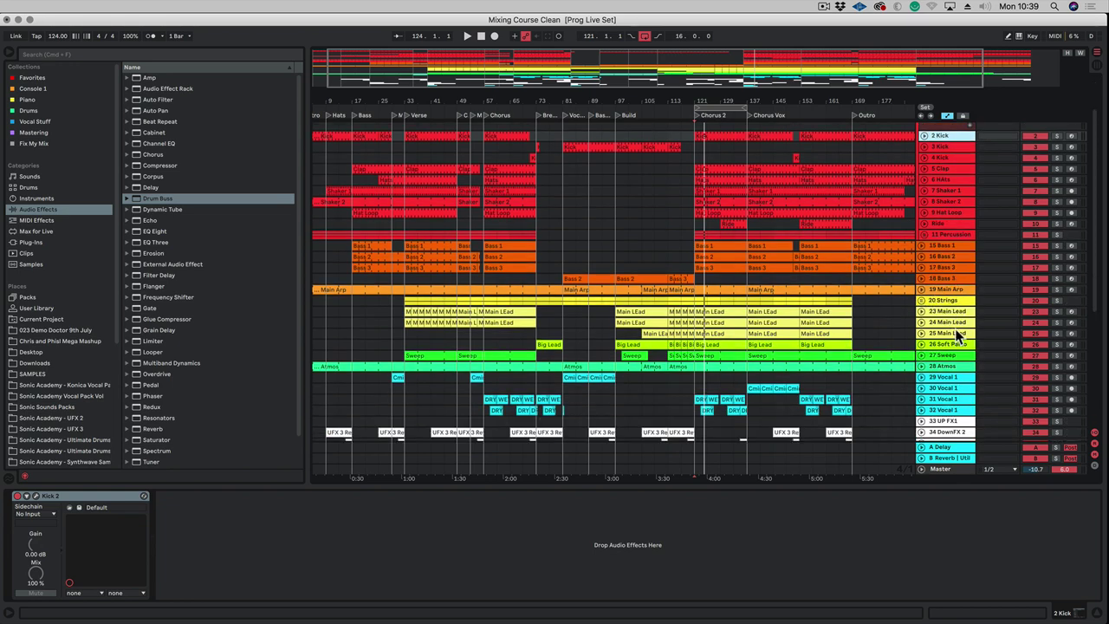
{"action": "scroll", "coordinate": [957, 327], "scroll_direction": "down", "scroll_amount": 3}
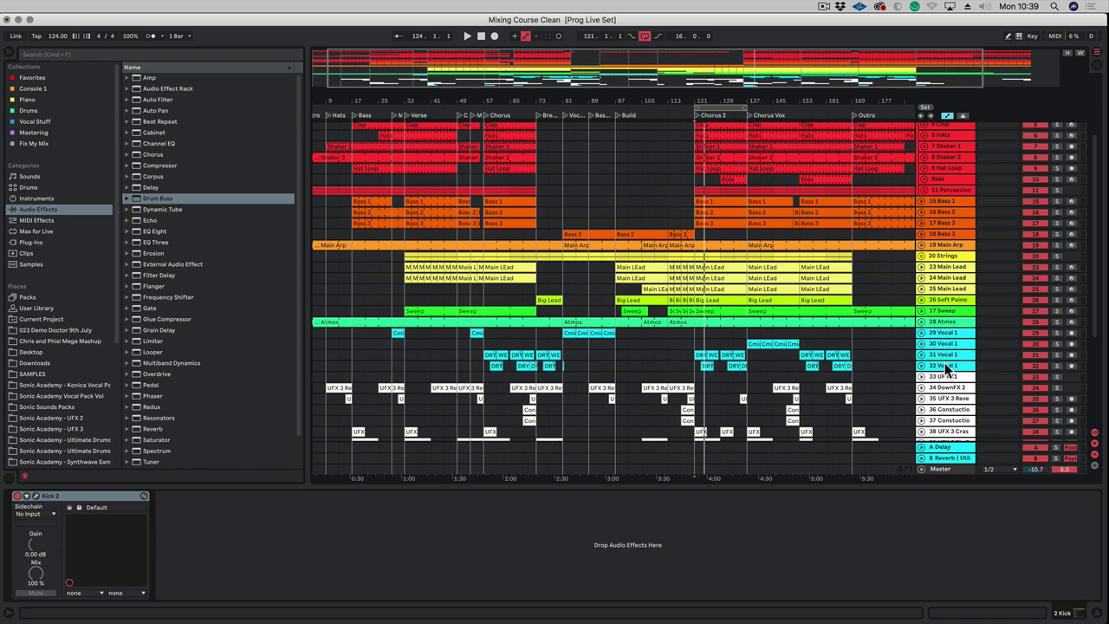
{"action": "scroll", "coordinate": [948, 364], "scroll_direction": "down", "scroll_amount": 2}
{"action": "scroll", "coordinate": [943, 324], "scroll_direction": "down", "scroll_amount": 2}
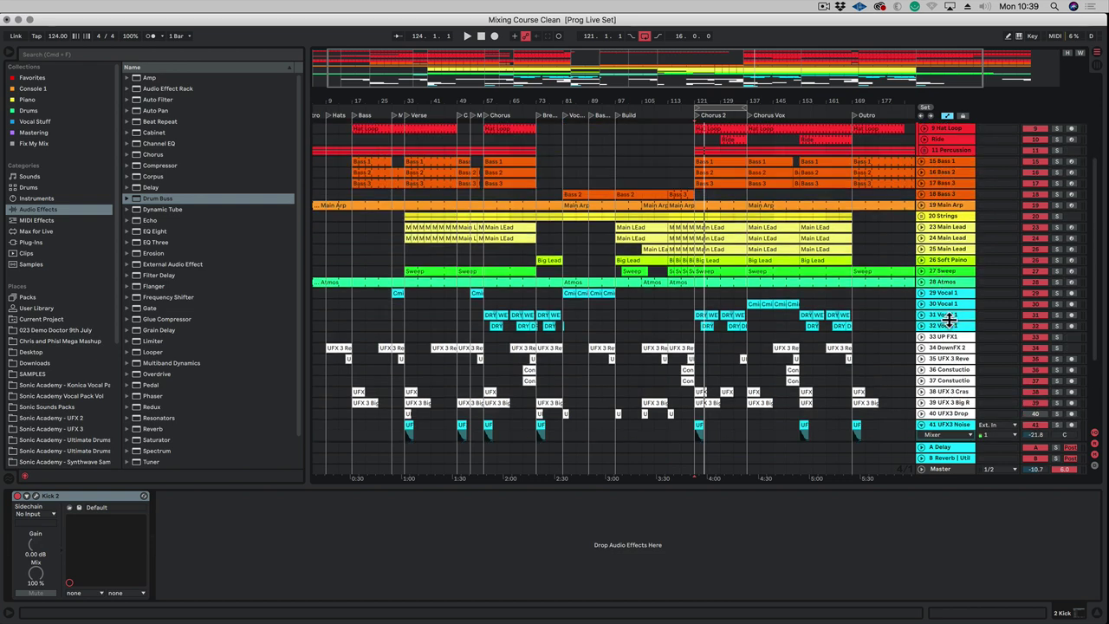
{"action": "scroll", "coordinate": [948, 305], "scroll_direction": "down", "scroll_amount": 4}
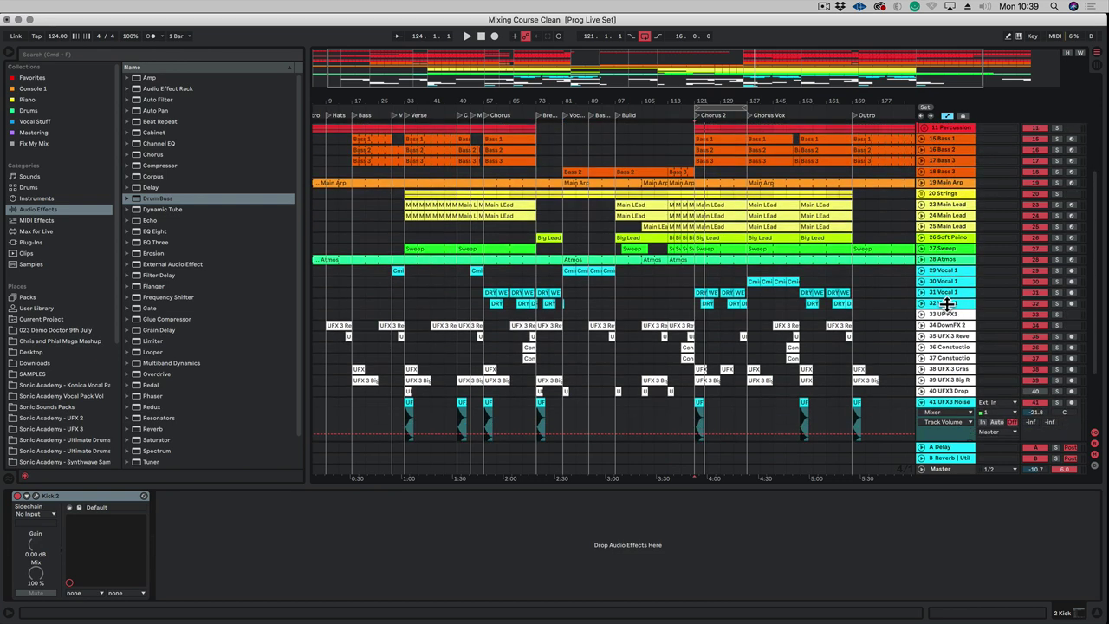
Collapse track 41 UFX3 Noise and colour both UFX3 Noise tracks and their clips white
{"action": "left_click", "coordinate": [922, 358]}
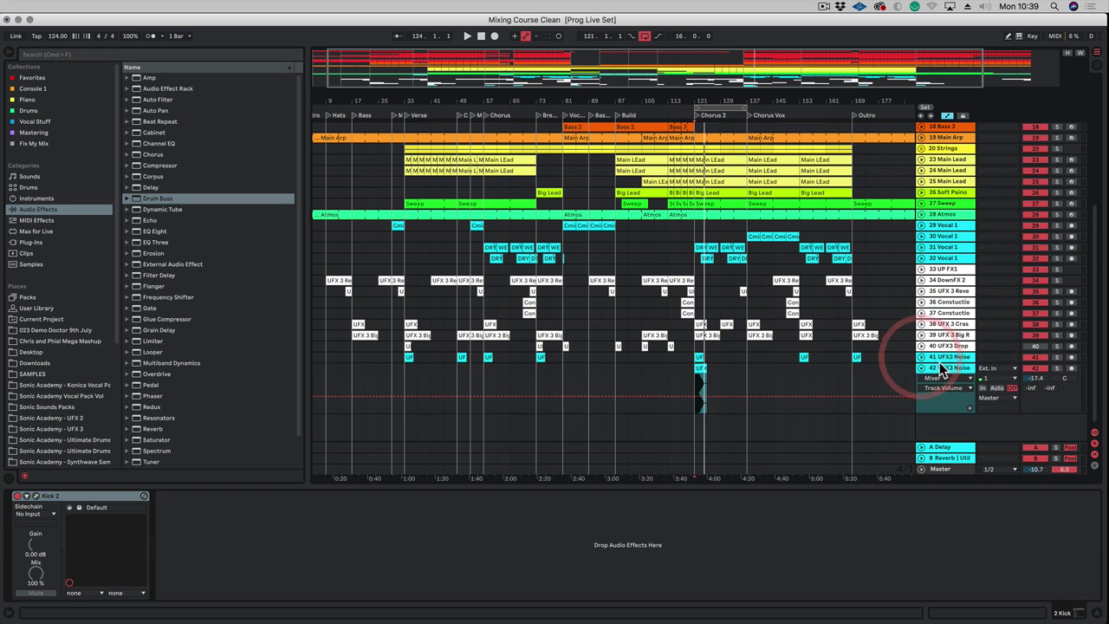
{"action": "right_click", "coordinate": [946, 367]}
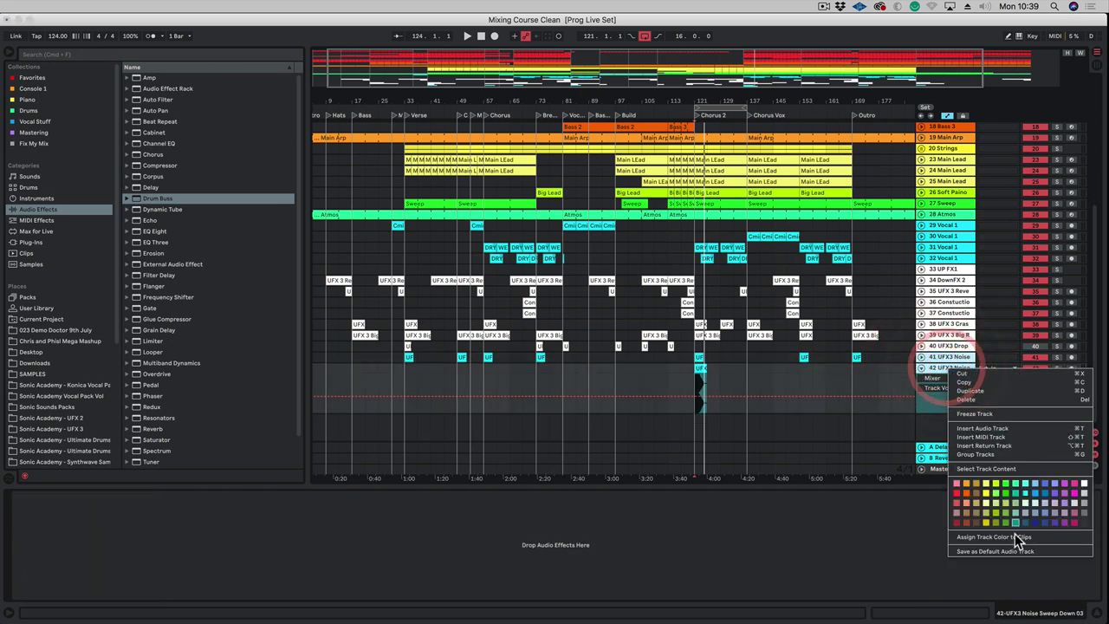
{"action": "left_click", "coordinate": [1086, 485]}
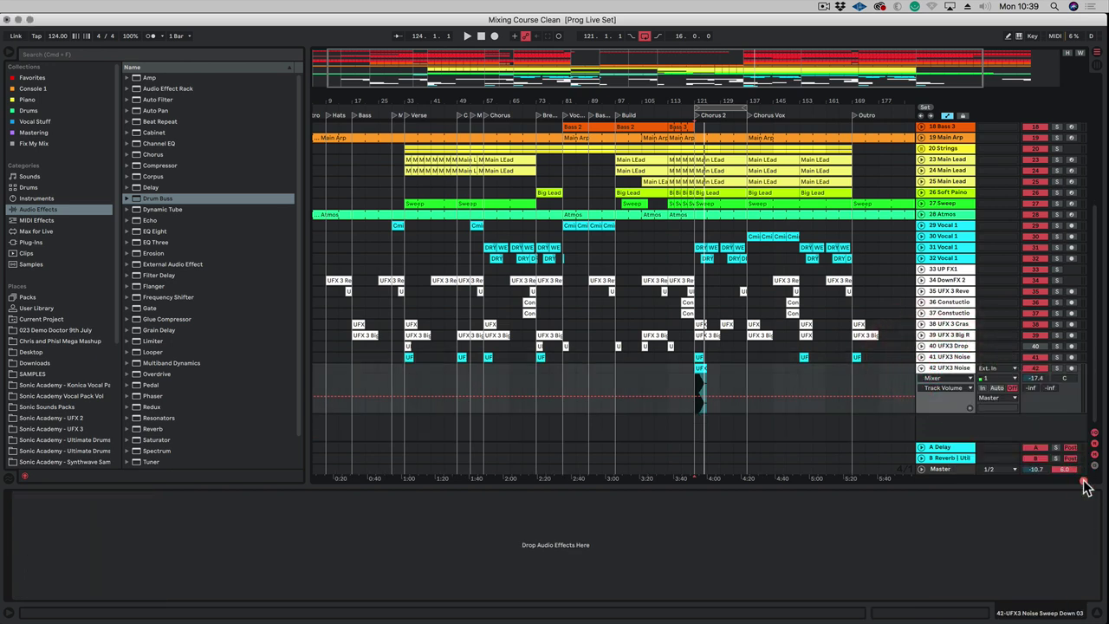
{"action": "right_click", "coordinate": [963, 366]}
{"action": "left_click", "coordinate": [980, 539]}
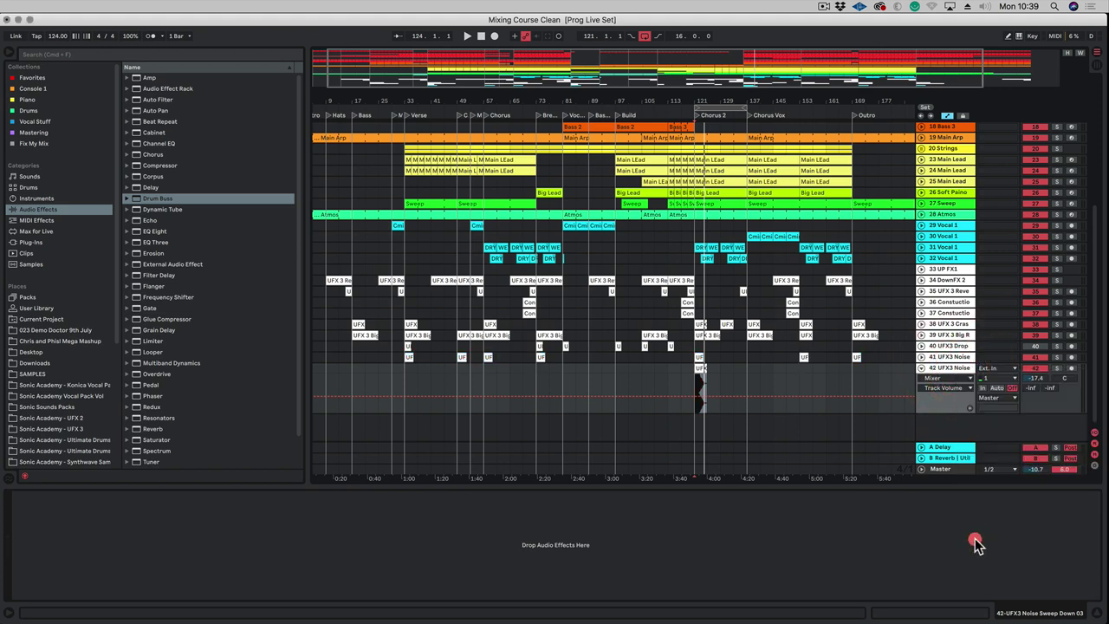
Return to the Session View mixer and play the song to check the channel and Master levels
{"action": "scroll", "coordinate": [920, 276], "scroll_direction": "up", "scroll_amount": 8}
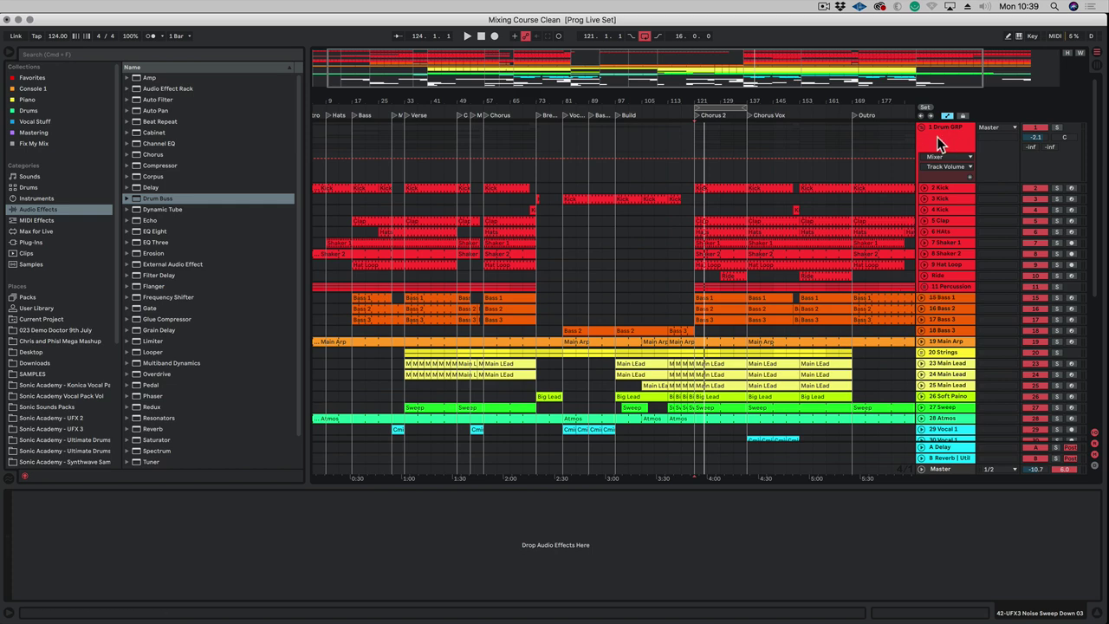
{"action": "key", "text": "Tab"}
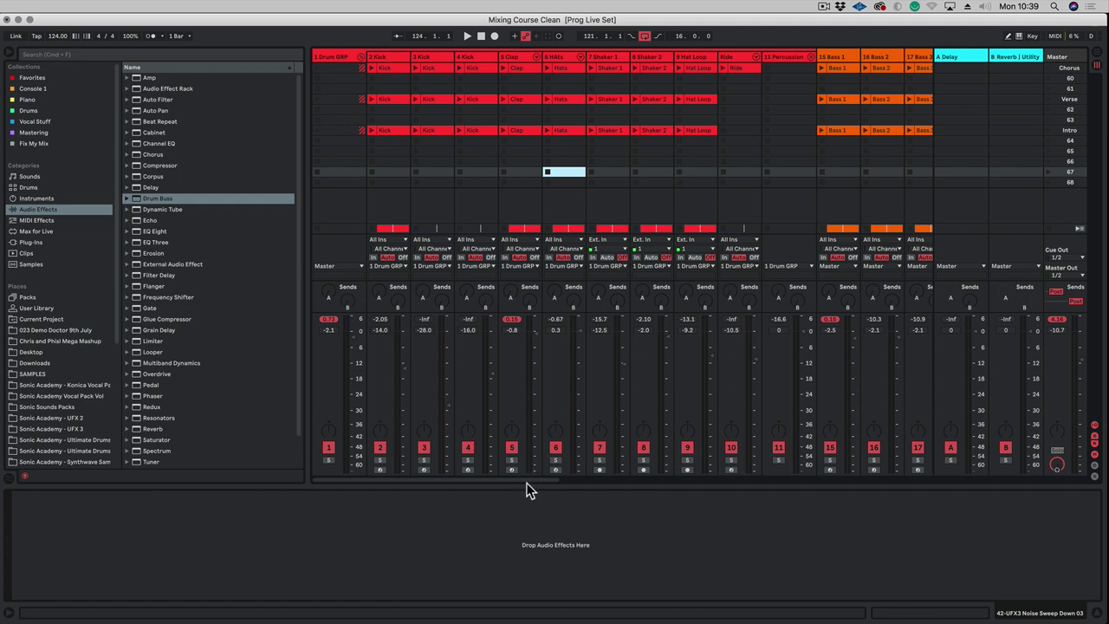
{"action": "key", "text": "space"}
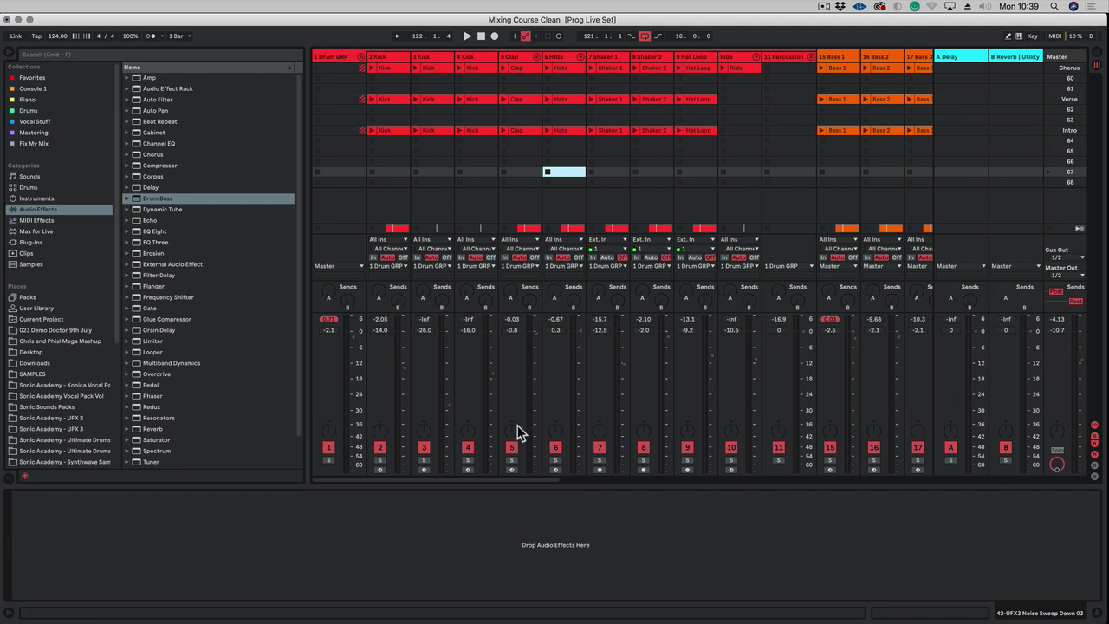
{"action": "left_click", "coordinate": [533, 479]}
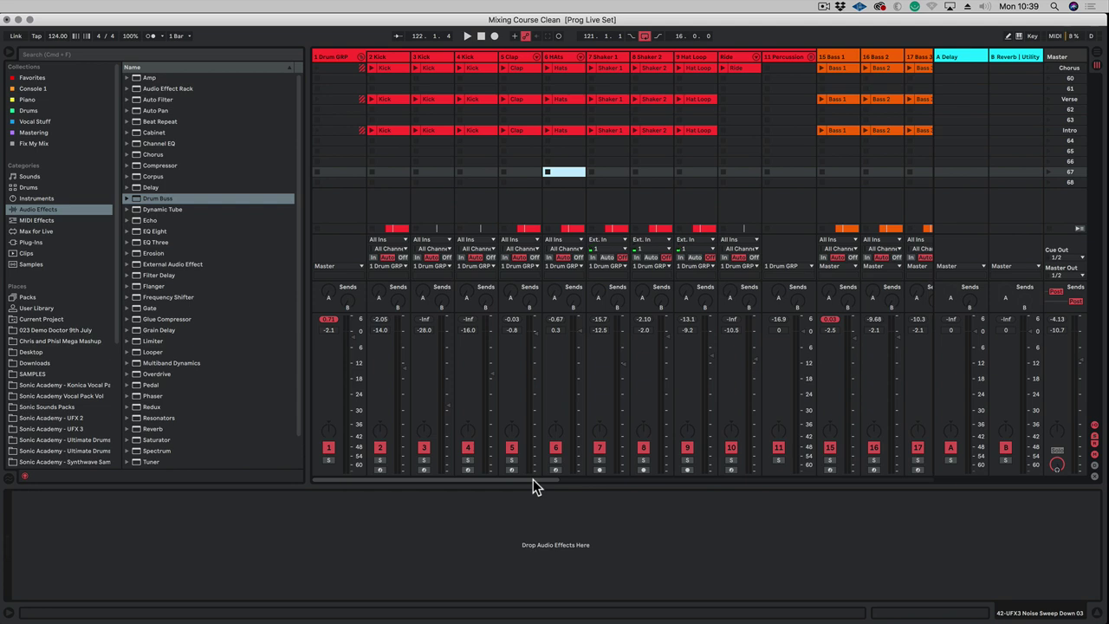
Select all the tracks and lower their volumes together, bringing 29 Vocal 1 to about -14.7 dB
{"action": "left_click", "coordinate": [338, 56]}
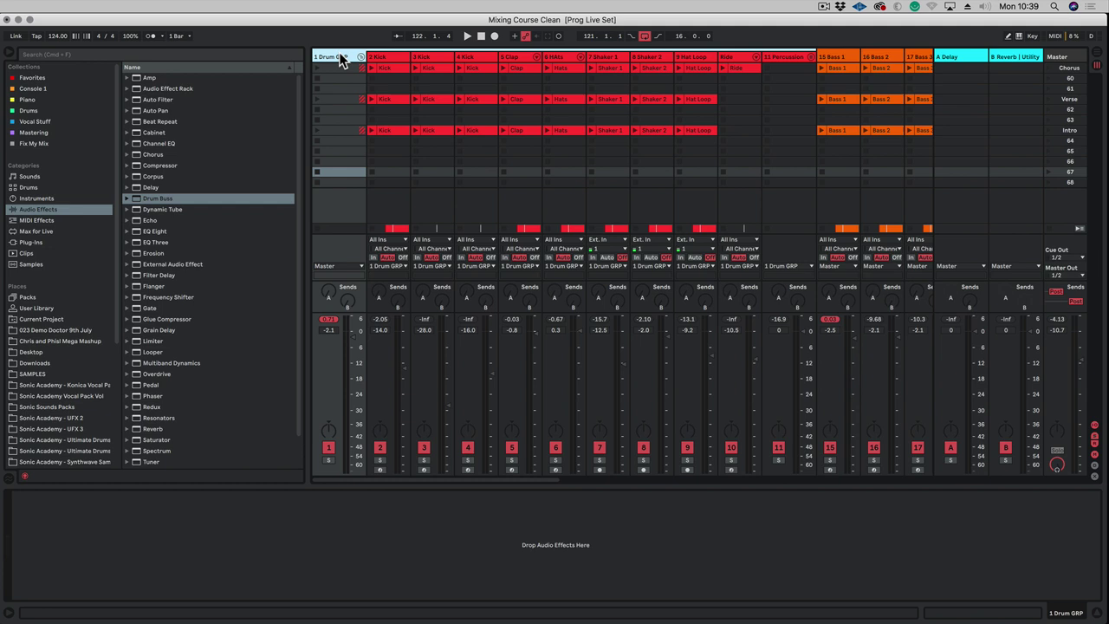
{"action": "key", "text": "super+a"}
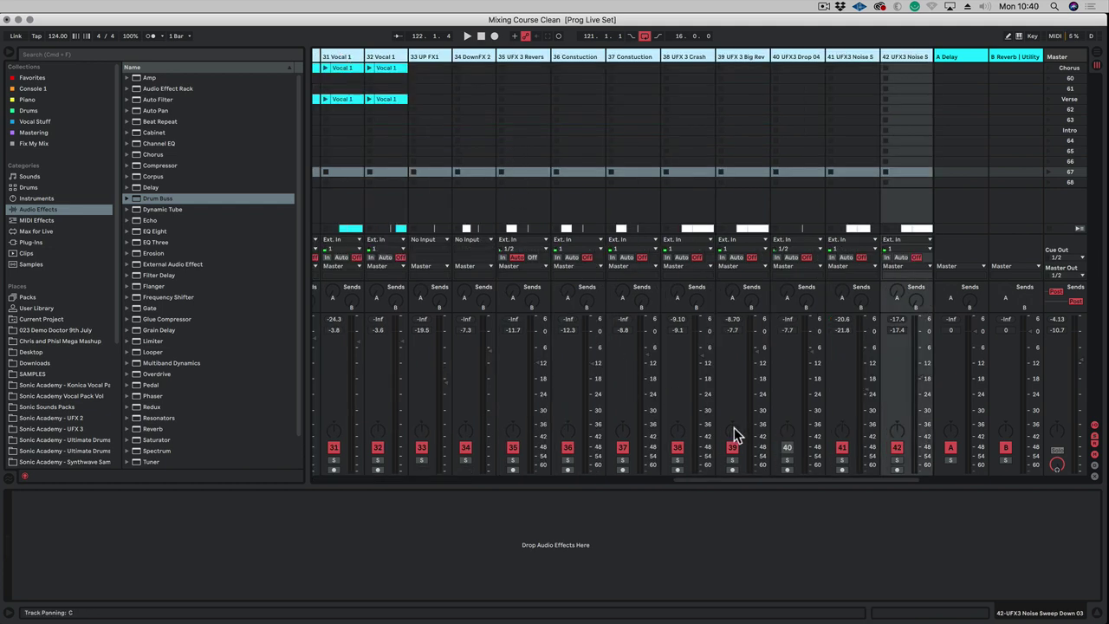
{"action": "left_click_drag", "start_coordinate": [789, 480], "coordinate": [655, 465]}
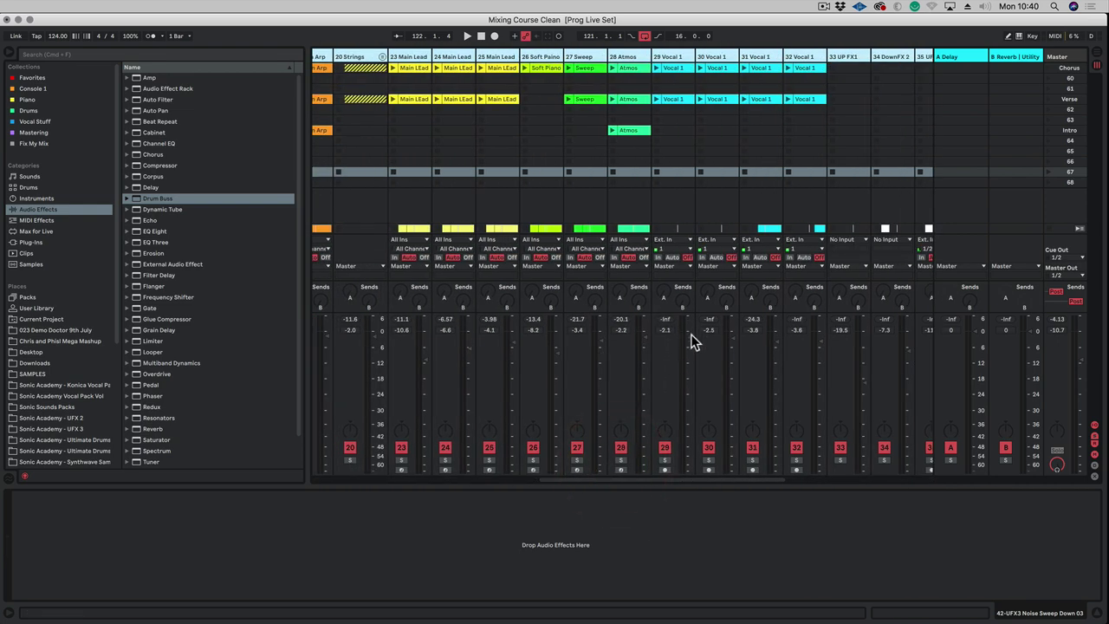
{"action": "left_click_drag", "start_coordinate": [690, 336], "coordinate": [689, 370]}
Play the song, set the Master volume to 0 dB and reset its peak level reading
{"action": "key", "text": "space"}
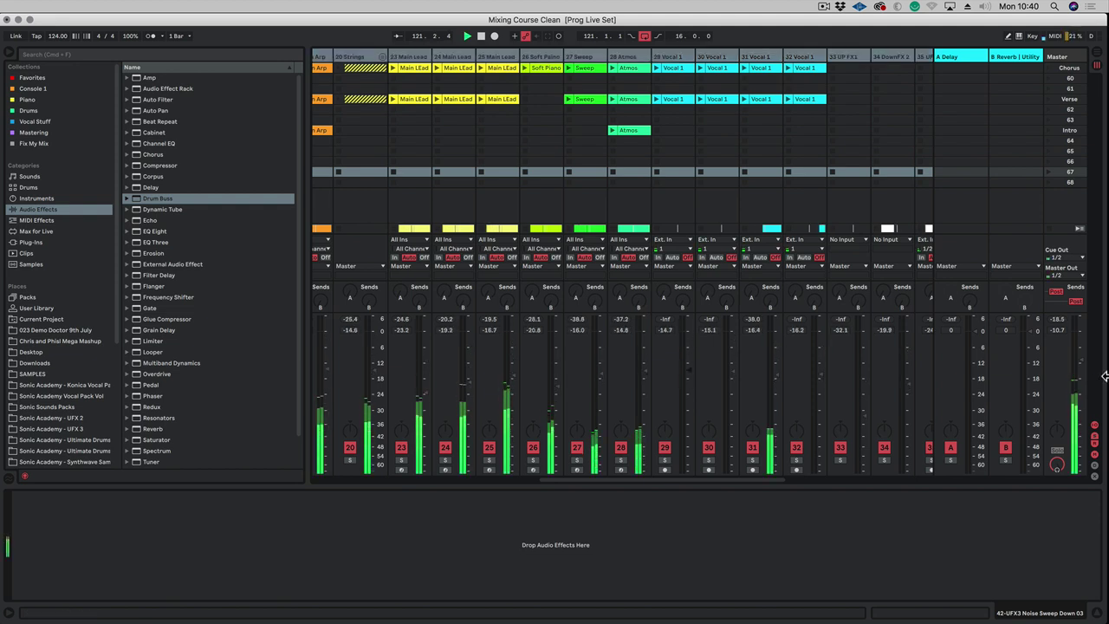
{"action": "left_click_drag", "start_coordinate": [1080, 360], "coordinate": [1081, 329]}
{"action": "left_click", "coordinate": [1058, 320]}
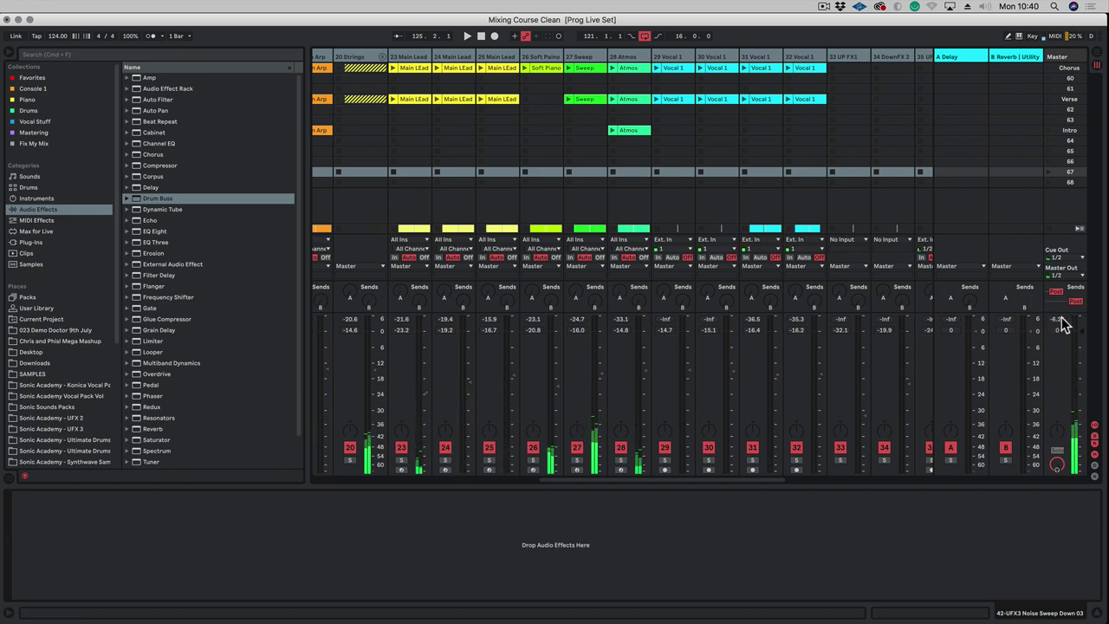
{"action": "key", "text": "space"}
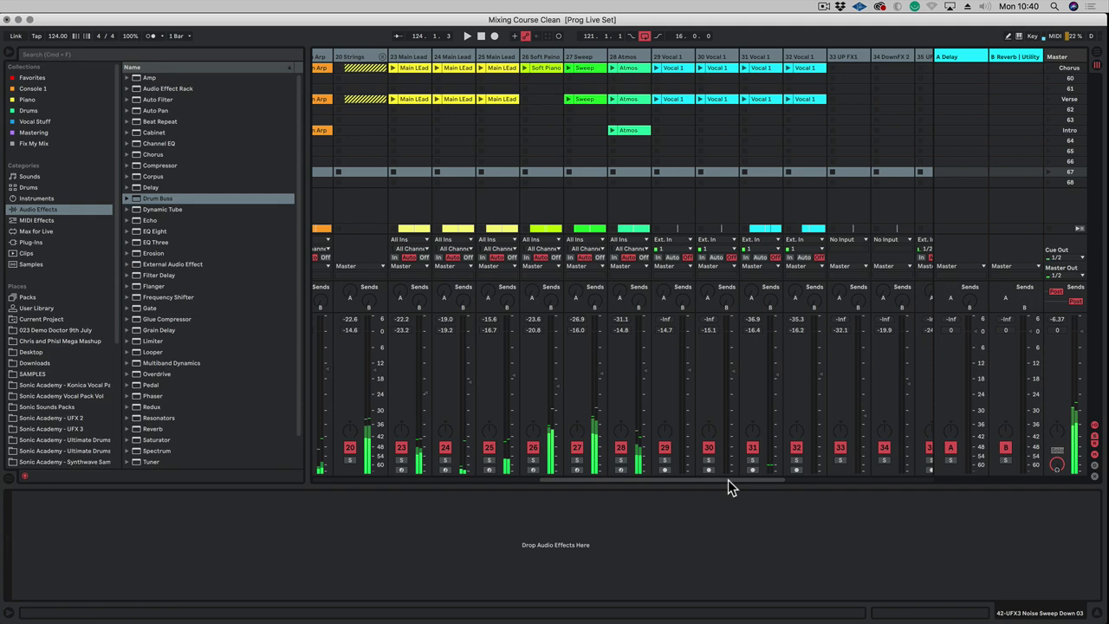
Lower tracks 2 Kick to 11 Percussion together, bringing 2 Kick to about -25.6 dB, and raise the 1 Drum GRP volume to about -0.1 dB
{"action": "left_click_drag", "start_coordinate": [728, 479], "coordinate": [487, 474]}
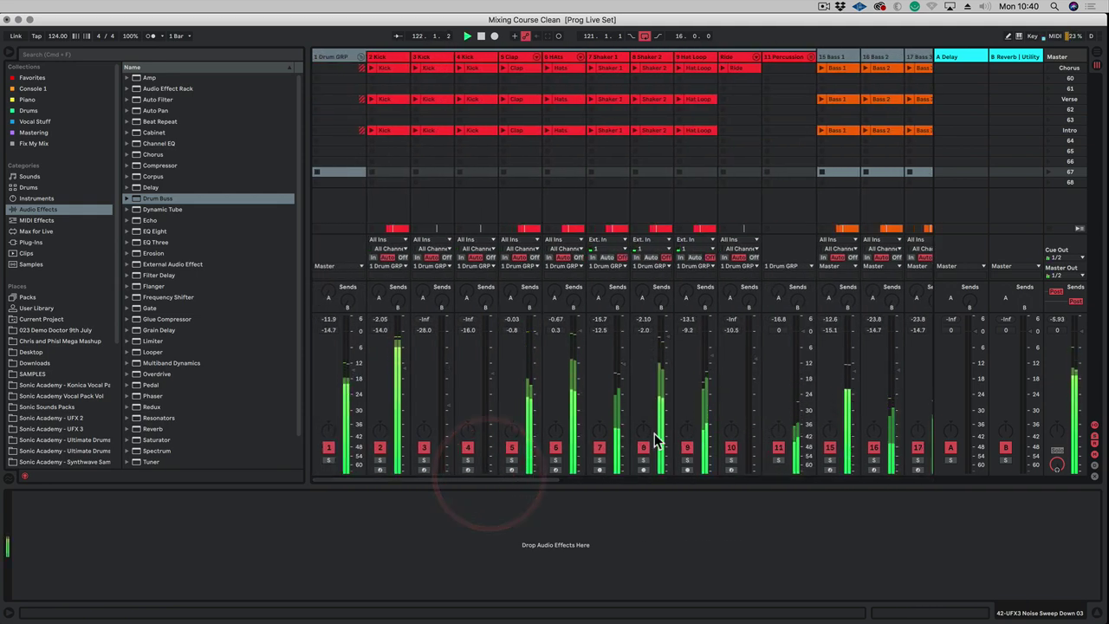
{"action": "left_click", "coordinate": [392, 55]}
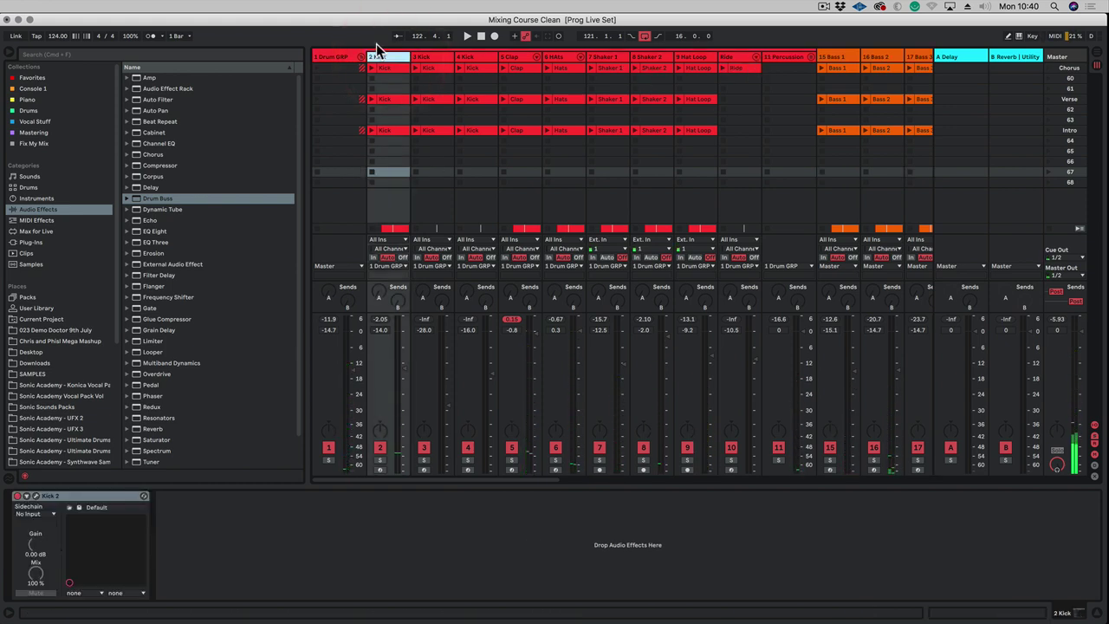
{"action": "left_click", "coordinate": [782, 57], "text": "shift"}
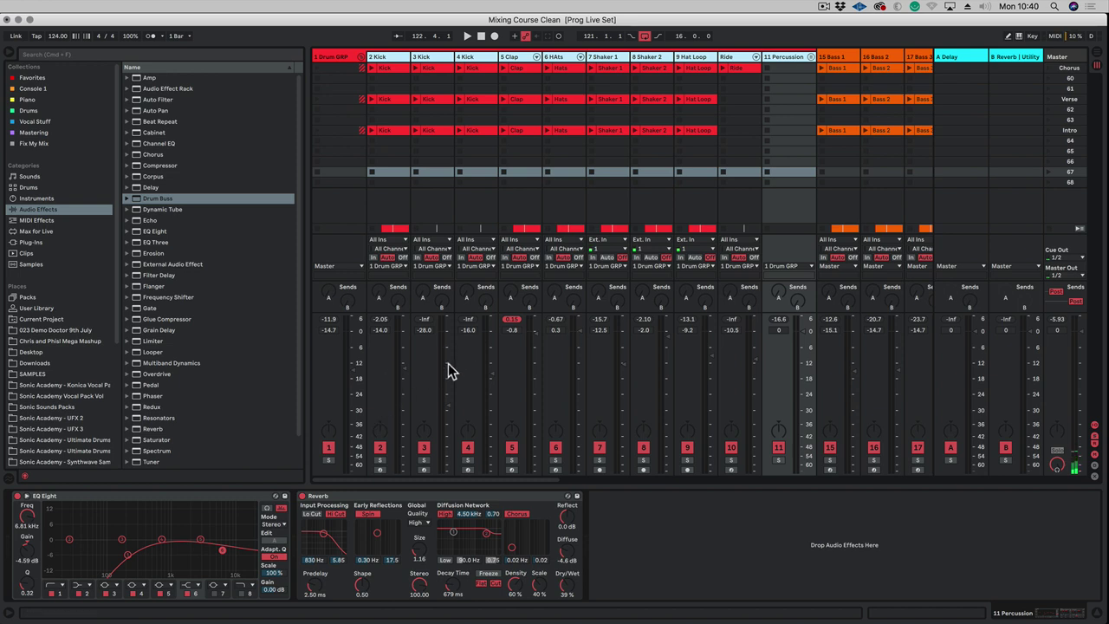
{"action": "key", "text": "space"}
{"action": "left_click_drag", "start_coordinate": [401, 368], "coordinate": [401, 409]}
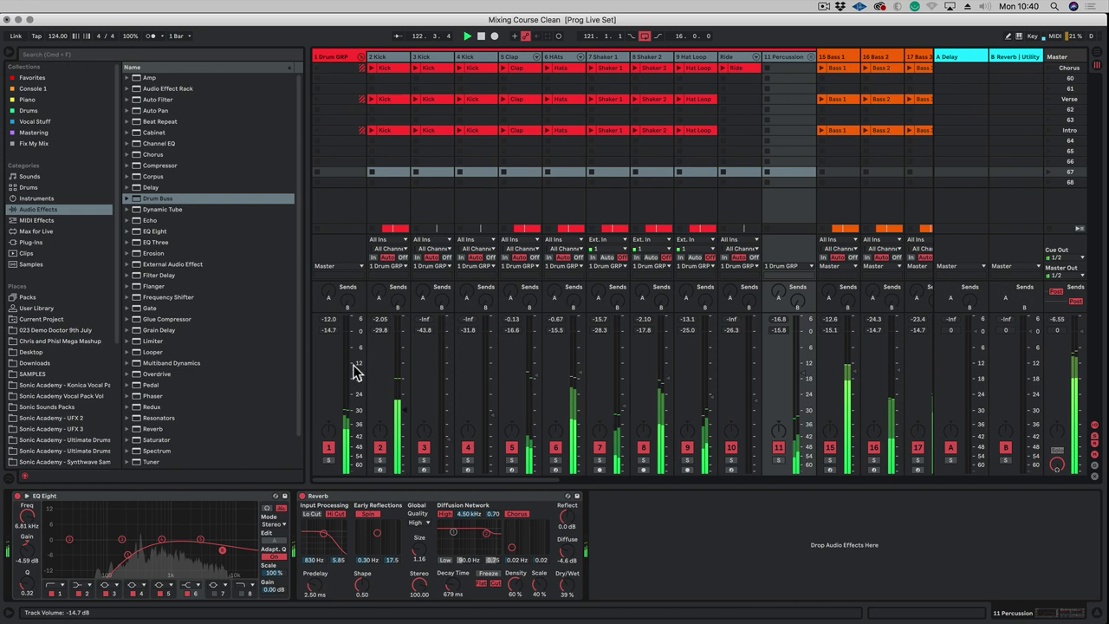
{"action": "left_click_drag", "start_coordinate": [354, 367], "coordinate": [353, 331]}
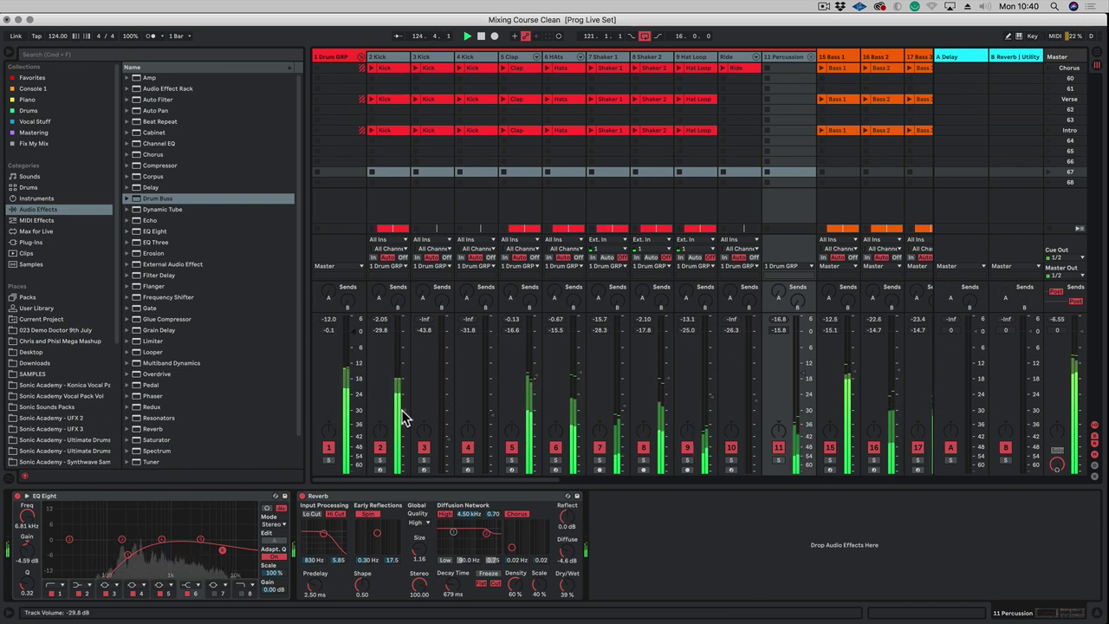
{"action": "left_click_drag", "start_coordinate": [405, 418], "coordinate": [403, 407]}
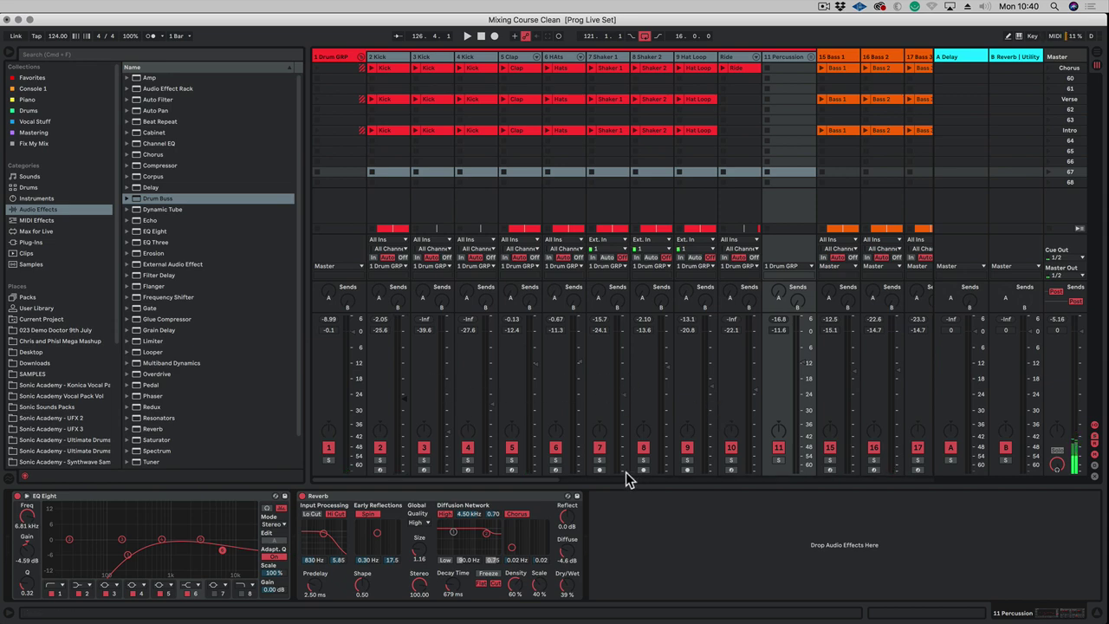
Look across the remaining channels to the FX tracks and play the song to check the Master level
{"action": "left_click_drag", "start_coordinate": [553, 479], "coordinate": [719, 488]}
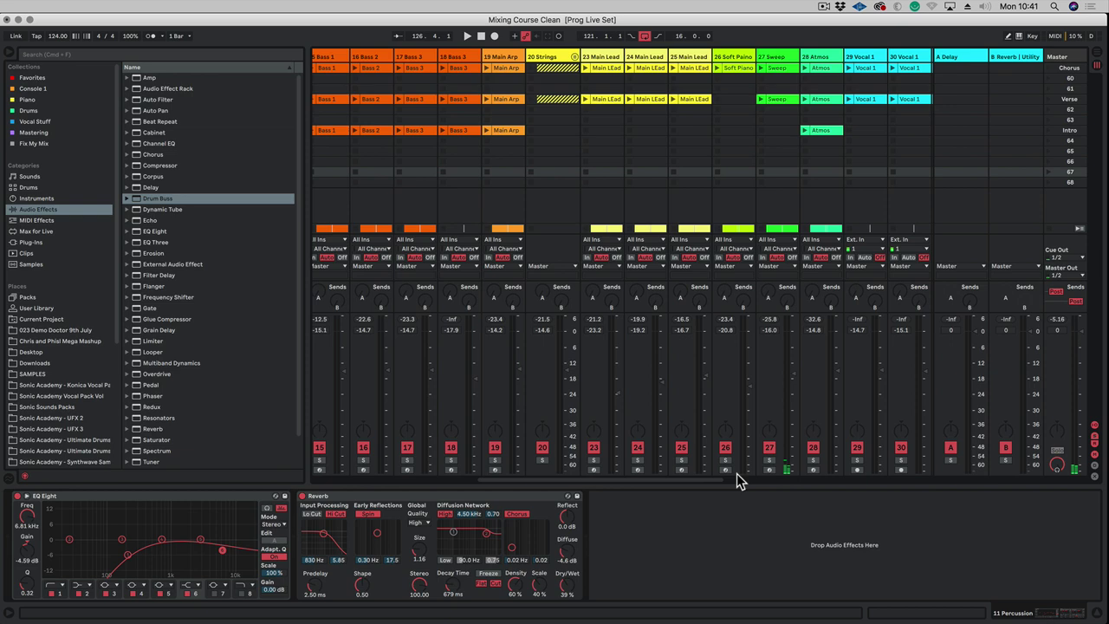
{"action": "left_click_drag", "start_coordinate": [736, 476], "coordinate": [916, 482]}
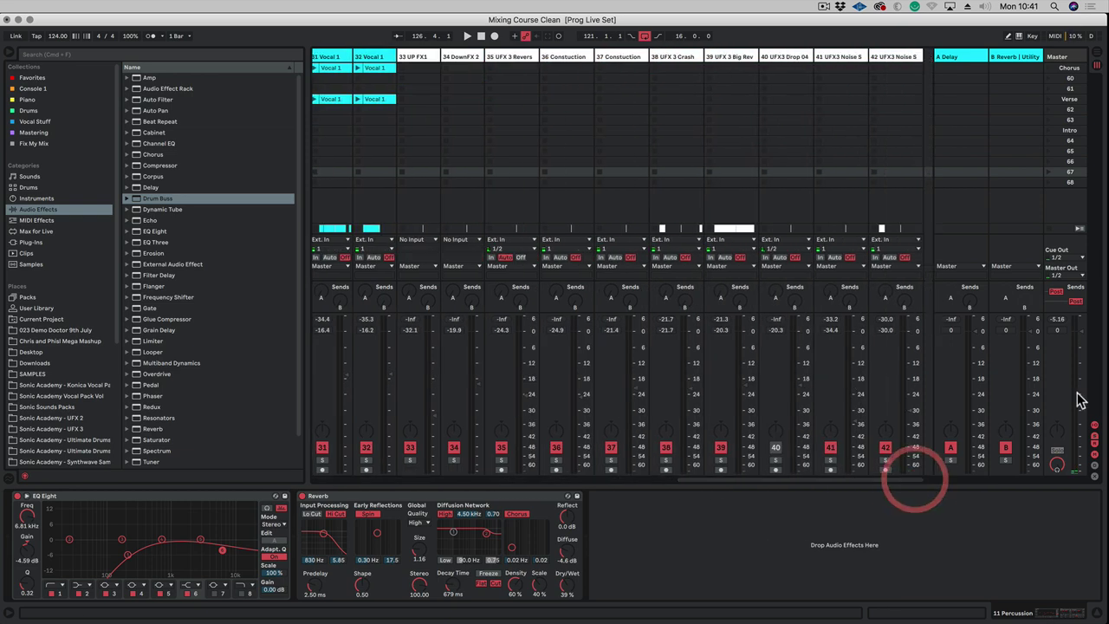
{"action": "key", "text": "space"}
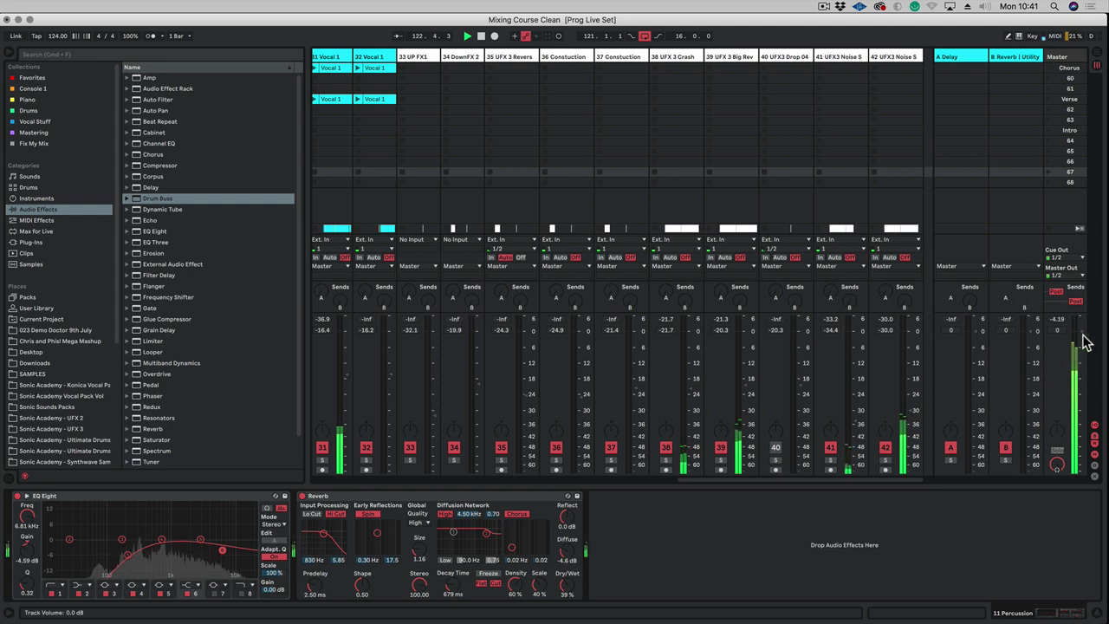
Solo track 2 Kick, play it and raise its volume to about -17.7 dB
{"action": "left_click_drag", "start_coordinate": [837, 478], "coordinate": [421, 475]}
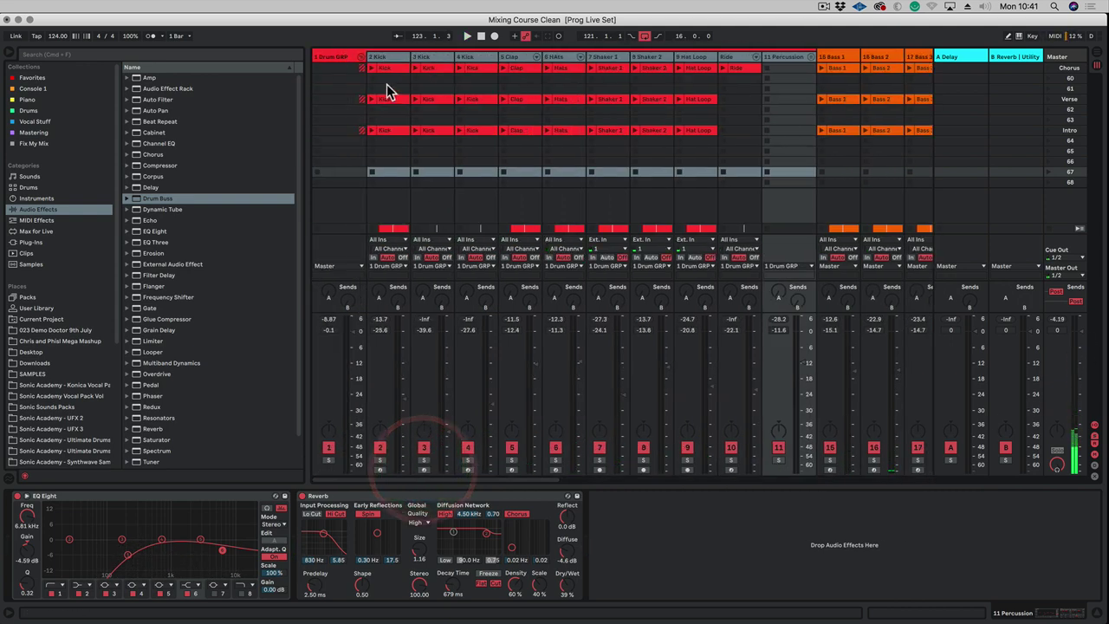
{"action": "left_click", "coordinate": [340, 57]}
{"action": "left_click", "coordinate": [395, 57]}
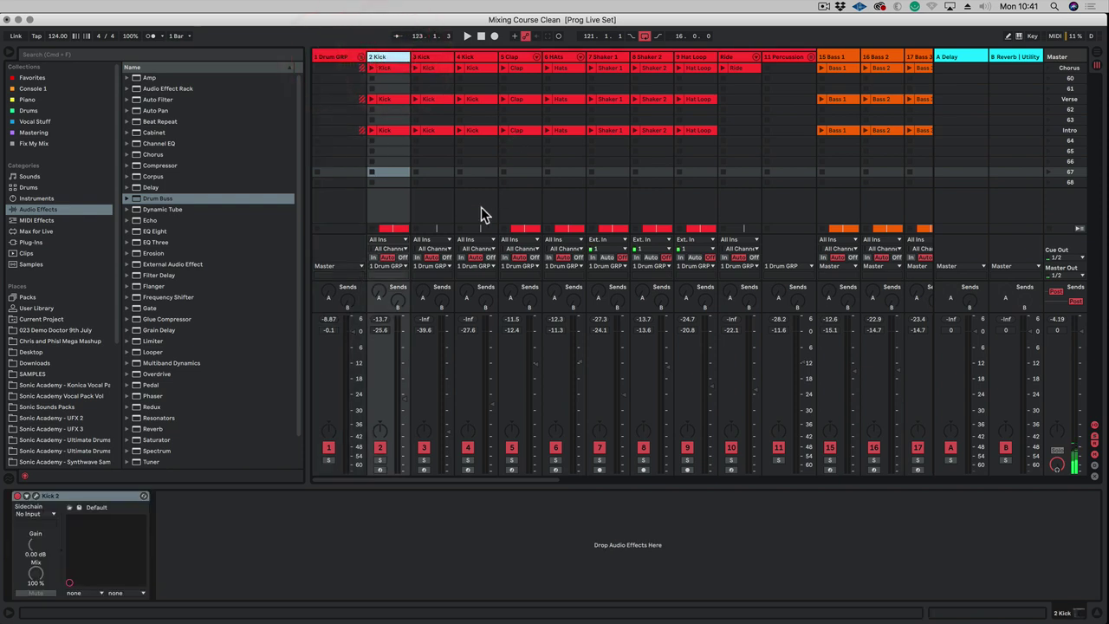
{"action": "left_click", "coordinate": [382, 460]}
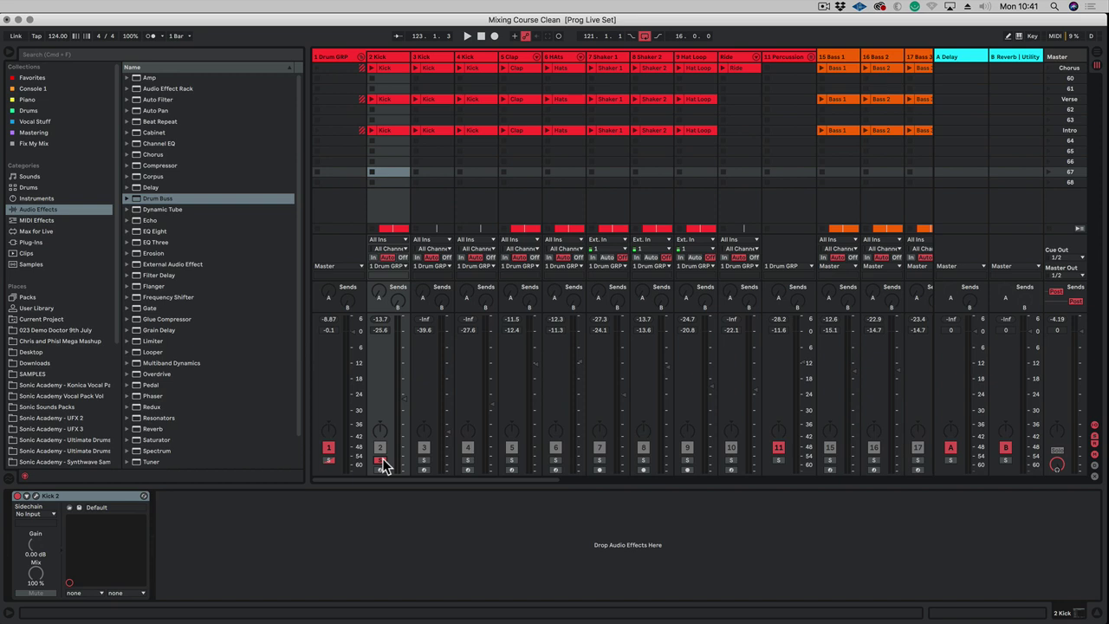
{"action": "key", "text": "space"}
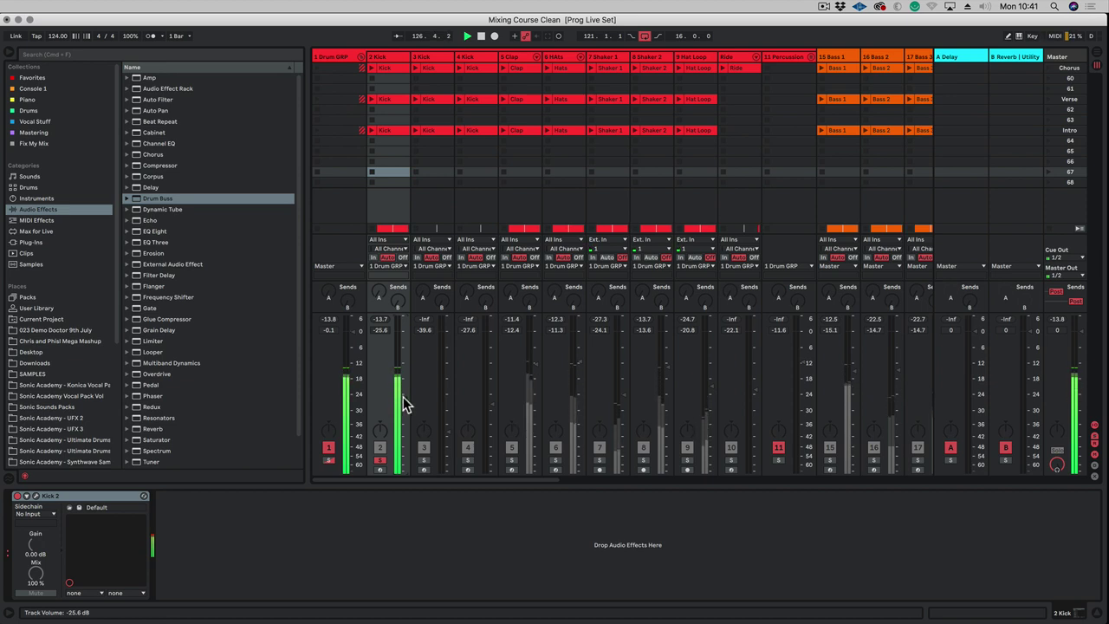
{"action": "left_click_drag", "start_coordinate": [406, 404], "coordinate": [406, 330]}
{"action": "key", "text": "space"}
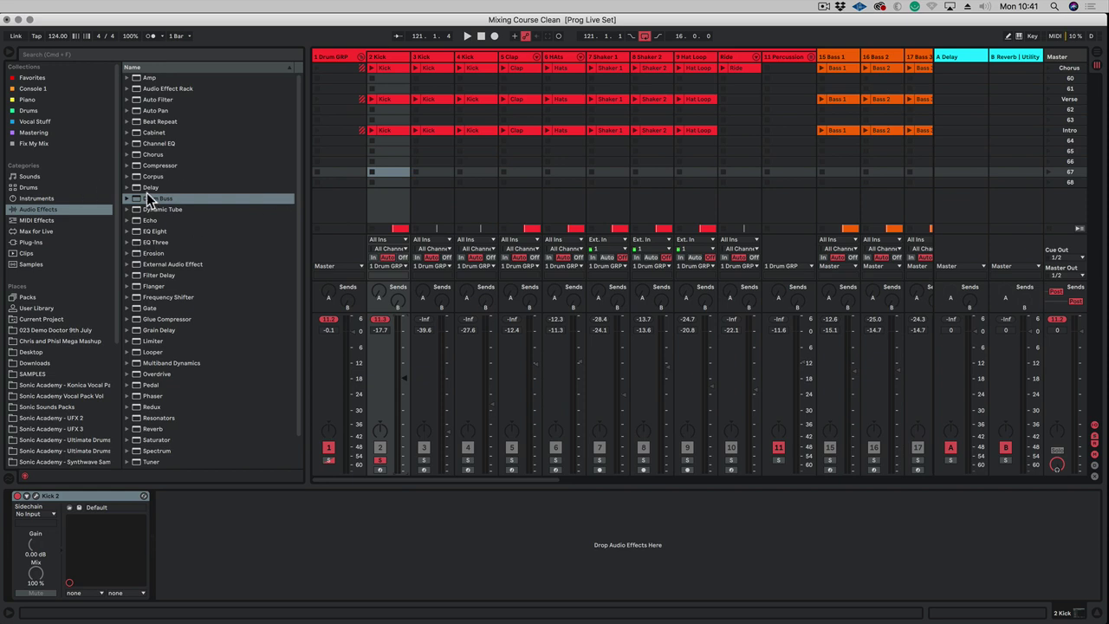
Add the Drum Buss effect after the Kick 2 instrument on track 2 Kick and play it briefly
{"action": "left_click_drag", "start_coordinate": [144, 201], "coordinate": [235, 528]}
{"action": "key", "text": "space"}
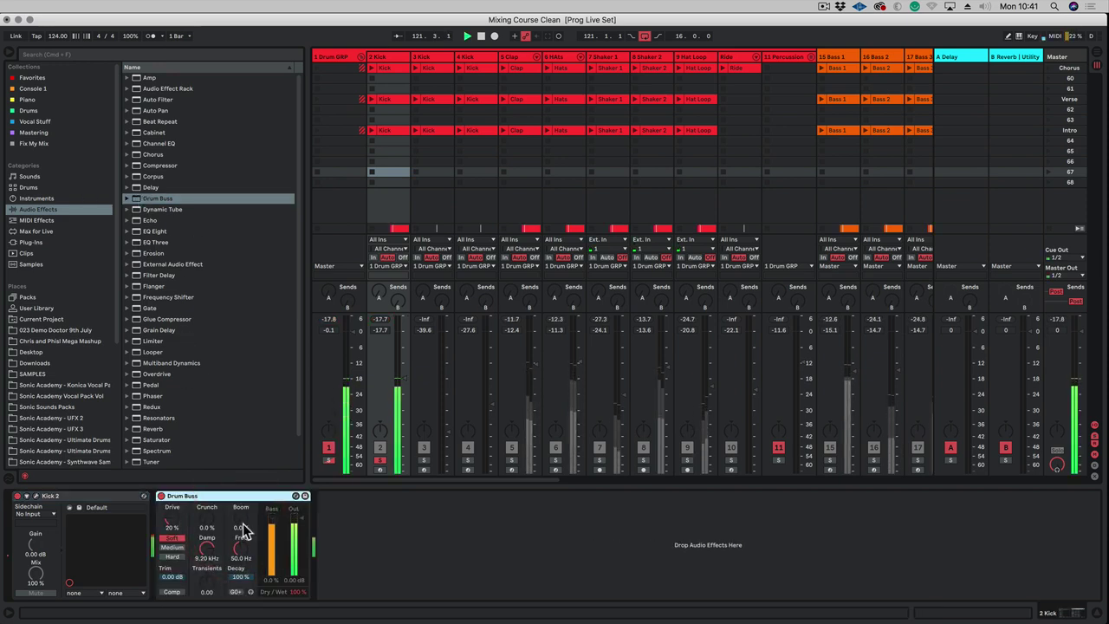
{"action": "key", "text": "space"}
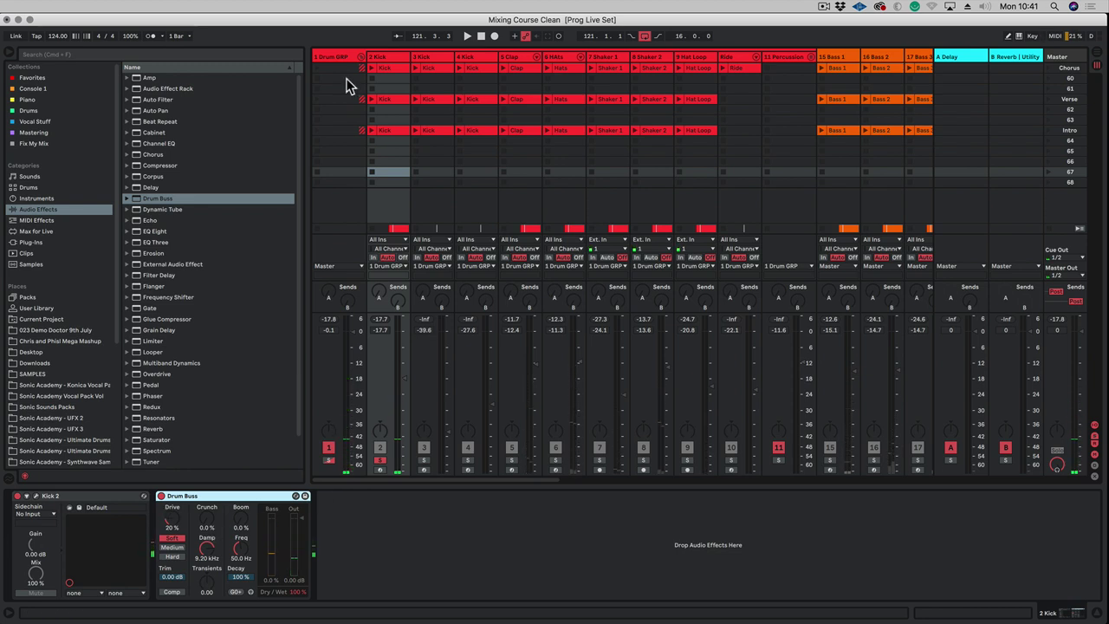
Open the Kick 2 instrument on track 2 Kick, turn off its compressor and play the kick
{"action": "left_click", "coordinate": [385, 57]}
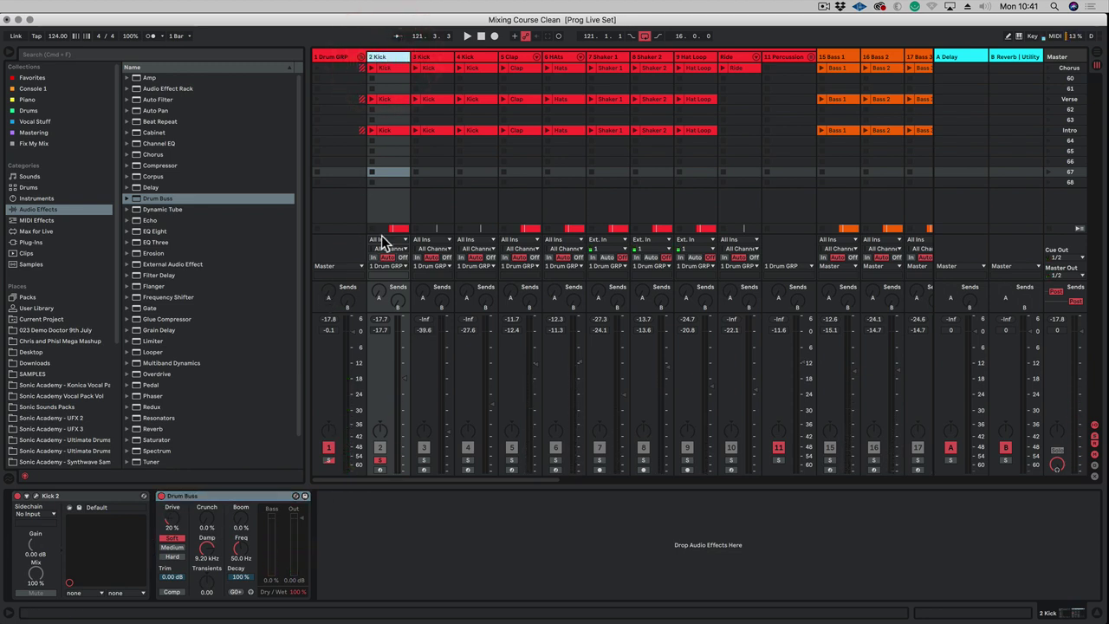
{"action": "left_click", "coordinate": [383, 58]}
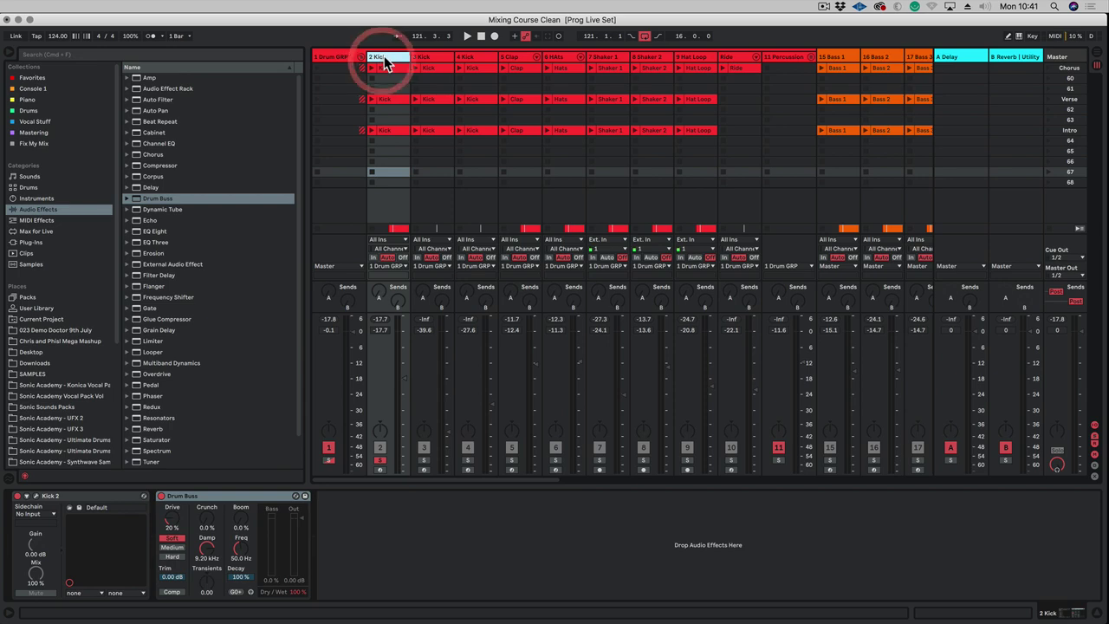
{"action": "left_click", "coordinate": [36, 498]}
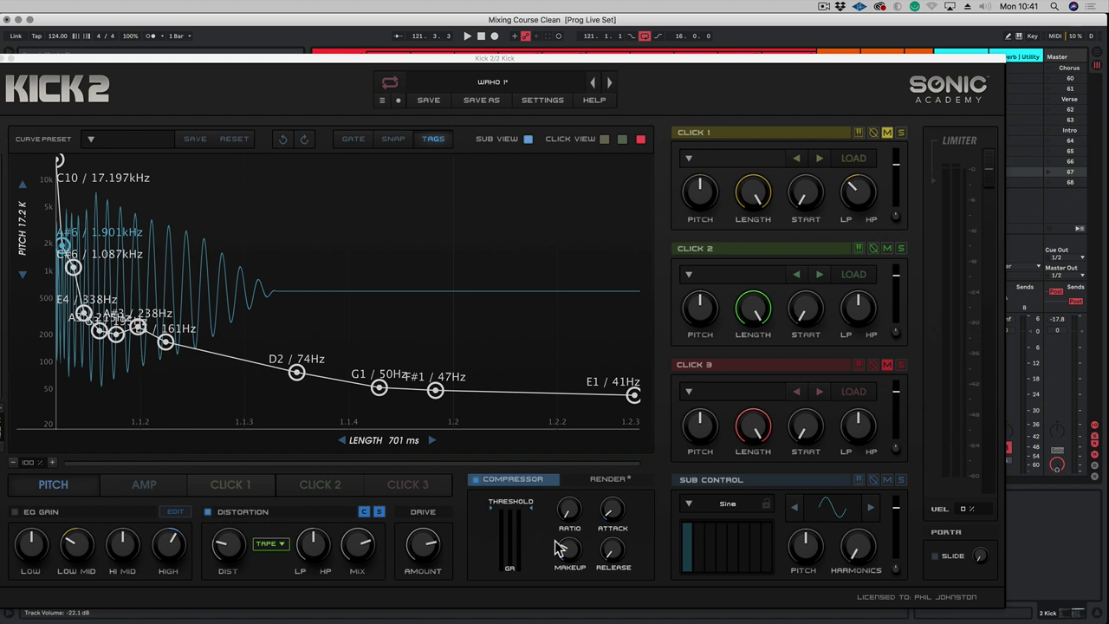
{"action": "left_click", "coordinate": [475, 481]}
{"action": "key", "text": "space"}
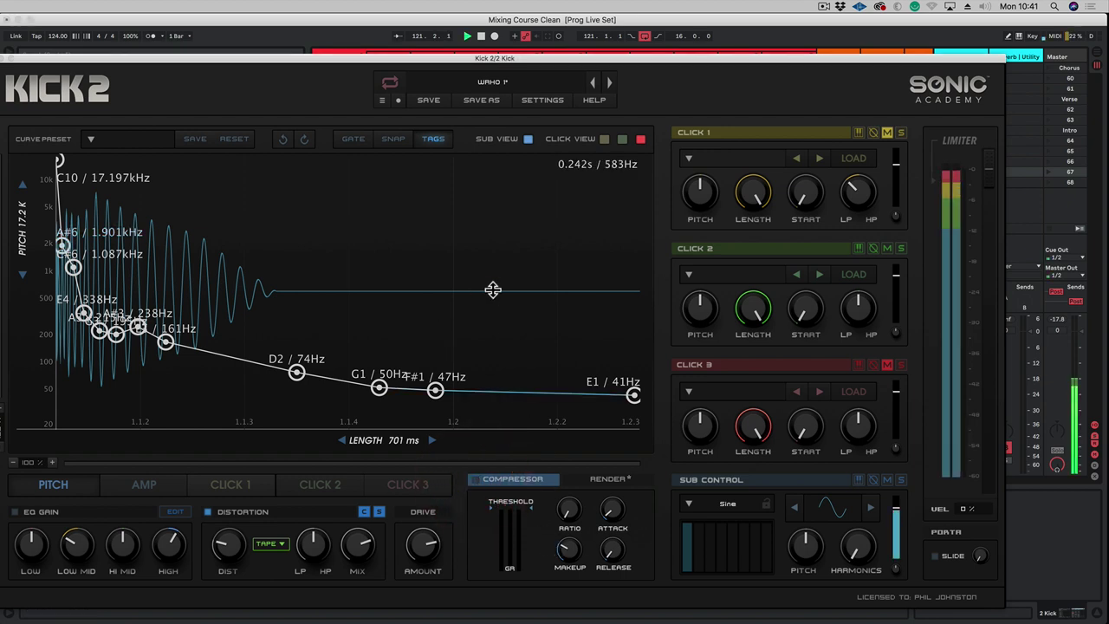
Turn on the limiter in Kick 2, lower its output level and close the plug-in window
{"action": "left_click", "coordinate": [959, 141]}
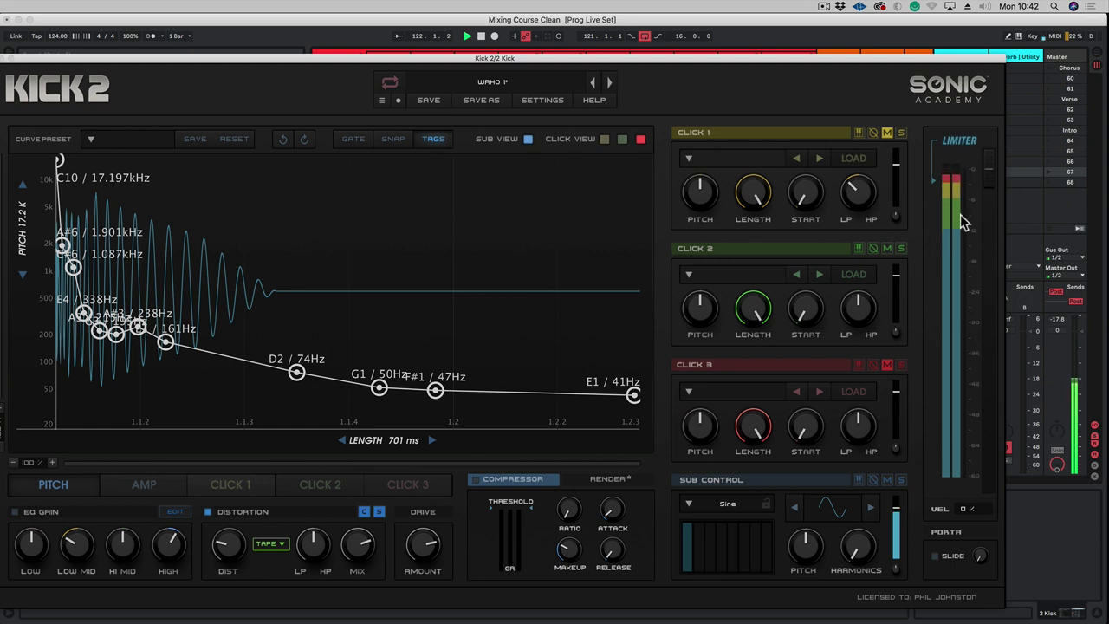
{"action": "left_click_drag", "start_coordinate": [992, 177], "coordinate": [991, 200]}
{"action": "left_click", "coordinate": [991, 199]}
{"action": "left_click", "coordinate": [9, 58]}
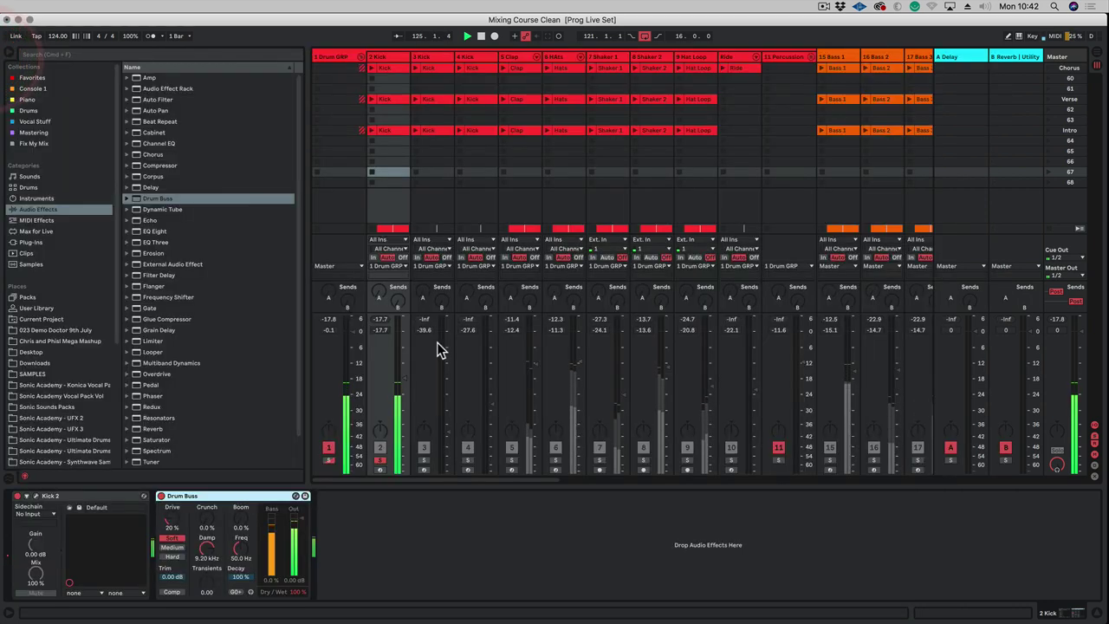
Raise the 2 Kick track volume to about -0.8 dB and lower the Kick 2 instrument's output level to about -16 dB
{"action": "left_click_drag", "start_coordinate": [404, 381], "coordinate": [404, 331]}
{"action": "key", "text": "space"}
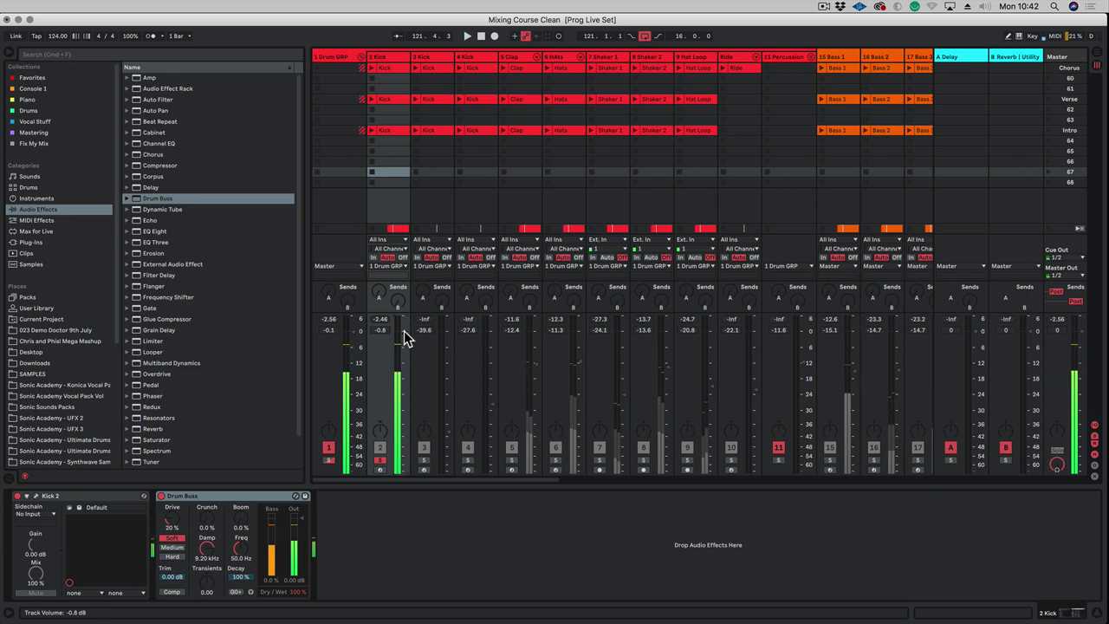
{"action": "left_click", "coordinate": [38, 501]}
{"action": "left_click_drag", "start_coordinate": [986, 200], "coordinate": [989, 293]}
{"action": "key", "text": "space"}
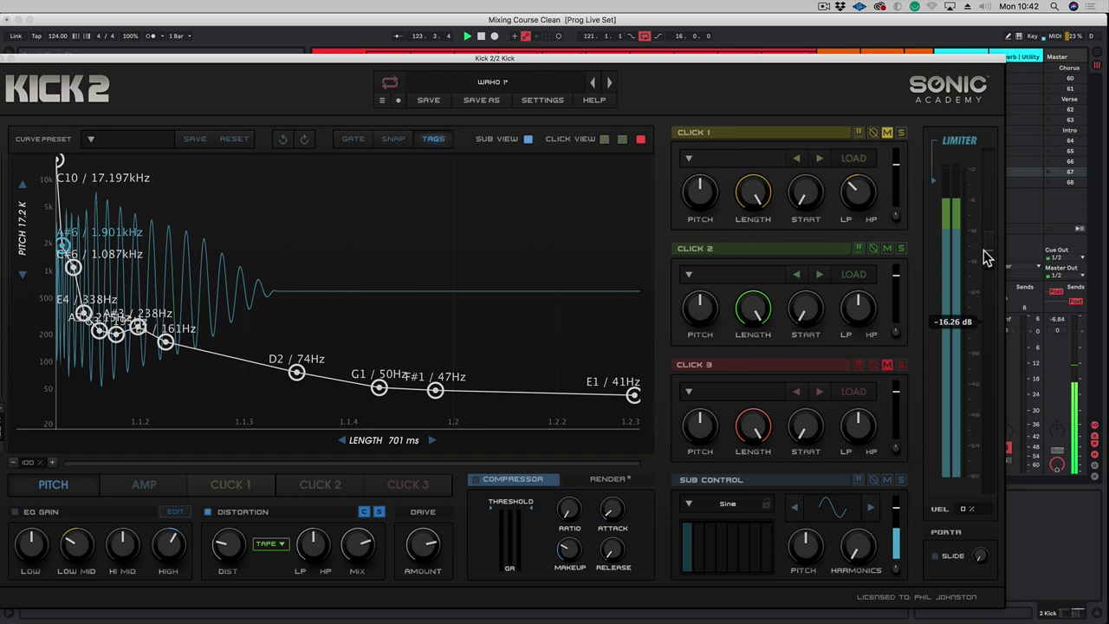
{"action": "left_click", "coordinate": [988, 251]}
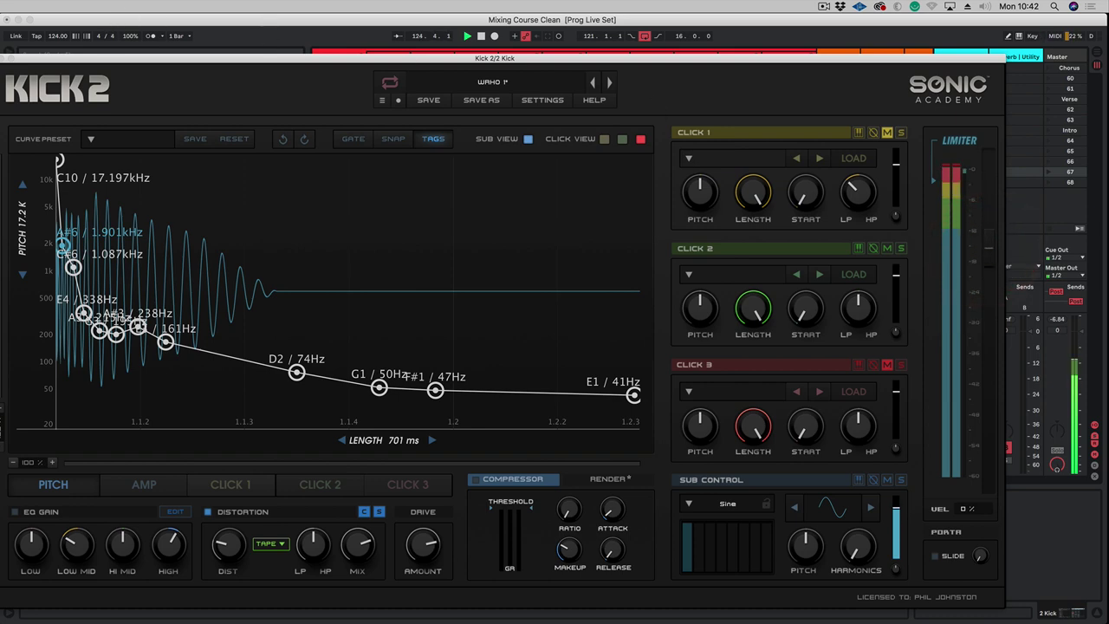
{"action": "left_click", "coordinate": [8, 58]}
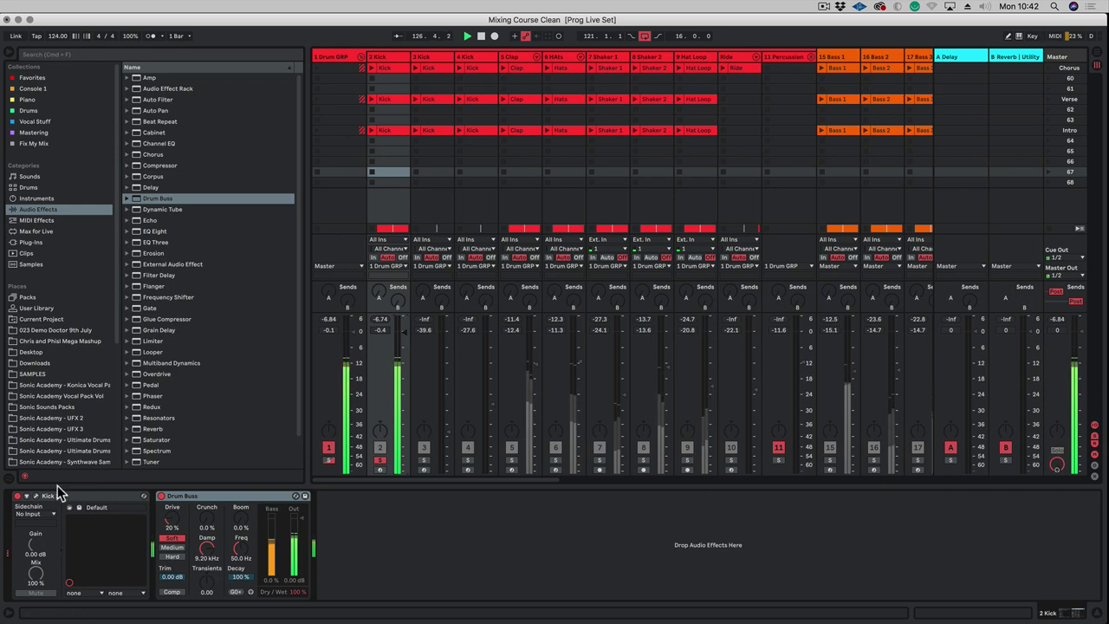
Reopen Kick 2 to fine-tune its output level, close it and stop playback
{"action": "left_click", "coordinate": [36, 495]}
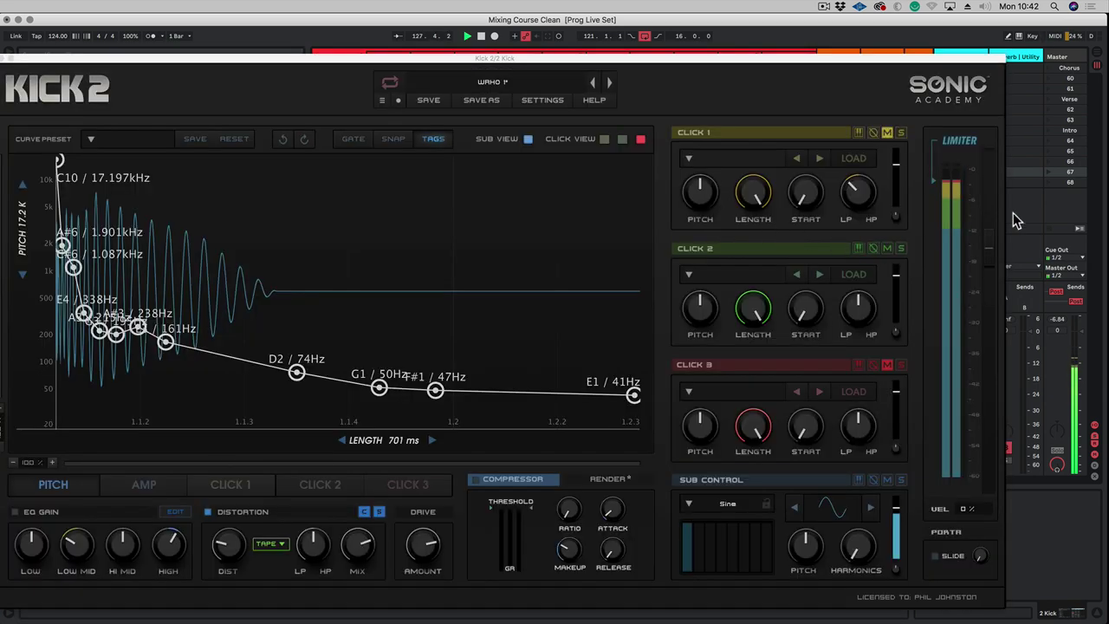
{"action": "left_click", "coordinate": [991, 239]}
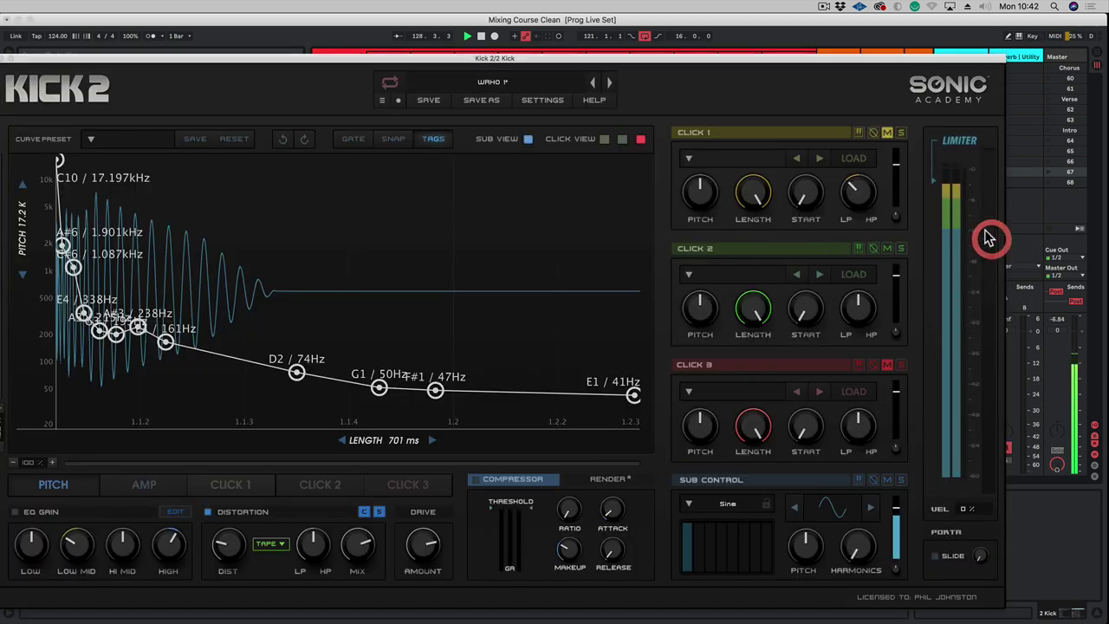
{"action": "left_click", "coordinate": [1, 59]}
{"action": "key", "text": "space"}
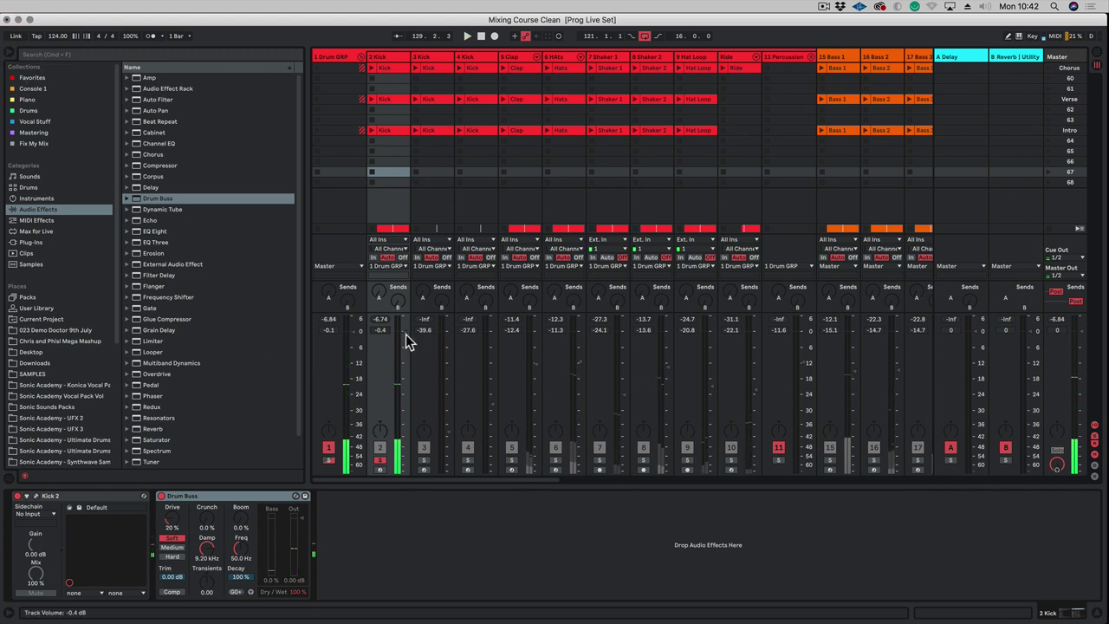
Play the soloed kick and lower the 2 Kick track volume to about -8.8 dB
{"action": "left_click_drag", "start_coordinate": [405, 331], "coordinate": [406, 329]}
{"action": "key", "text": "space"}
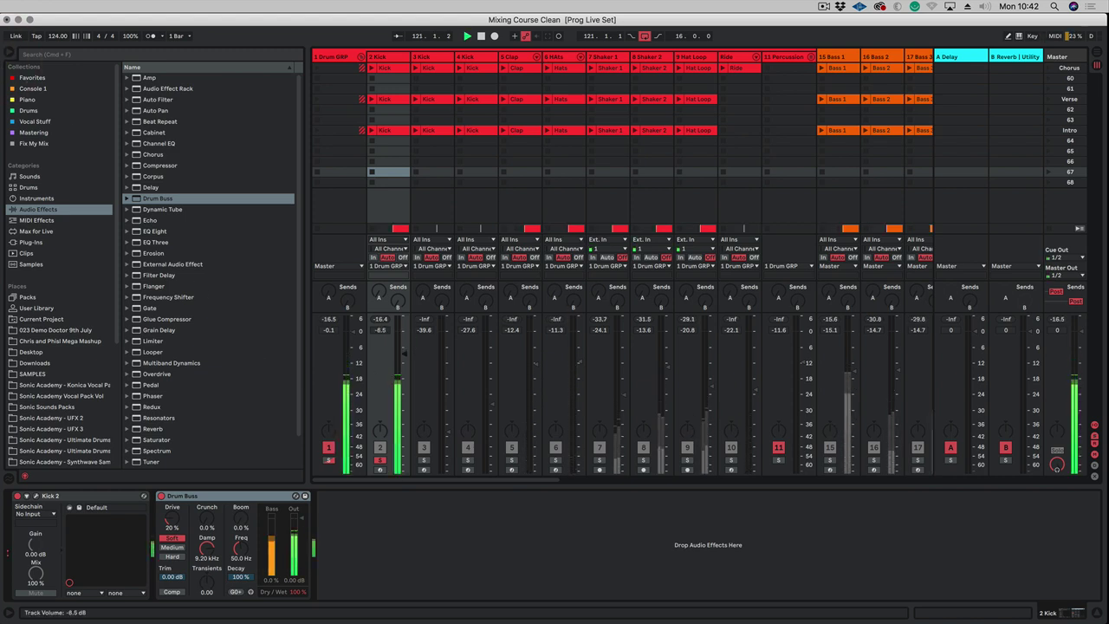
{"action": "left_click_drag", "start_coordinate": [405, 347], "coordinate": [381, 335]}
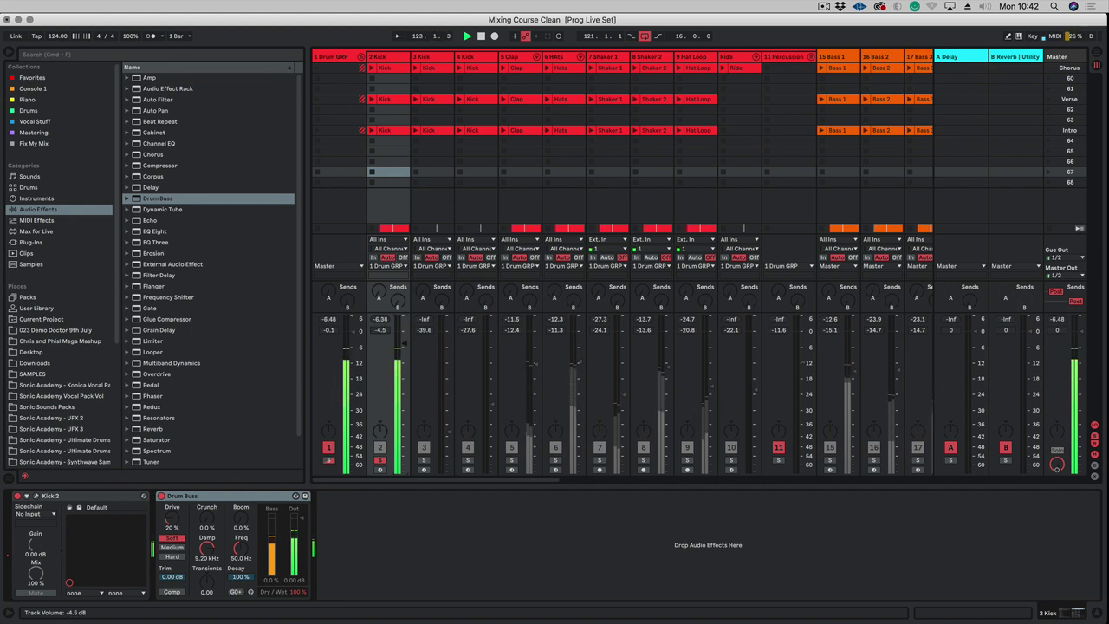
{"action": "key", "text": "space"}
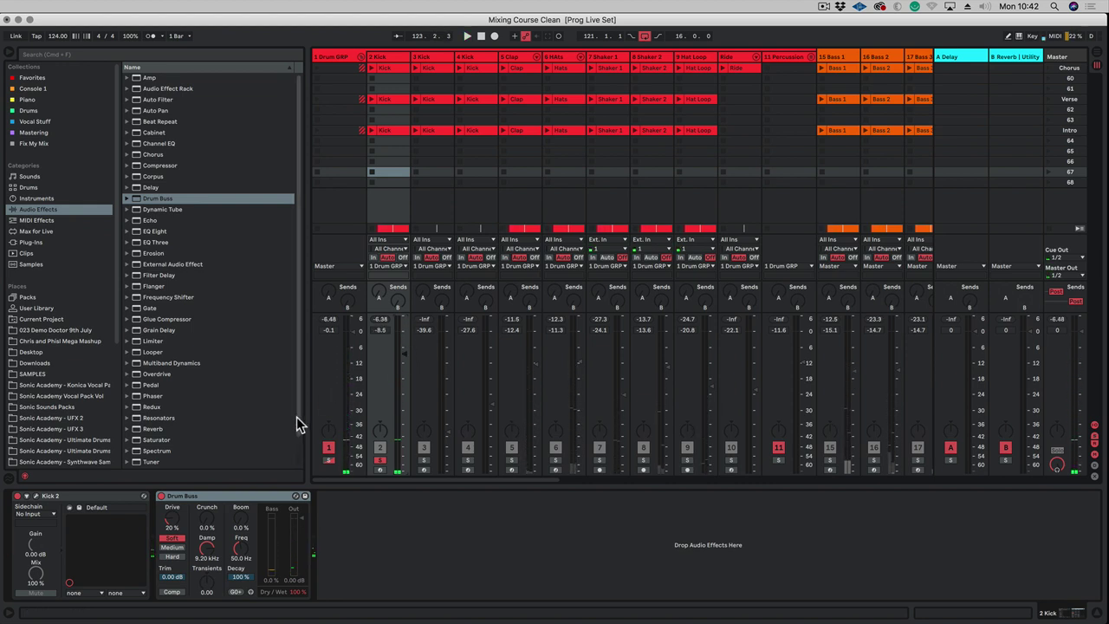
Remove the Drum Buss effect from track 2 Kick
{"action": "left_click", "coordinate": [232, 495]}
{"action": "key", "text": "Delete"}
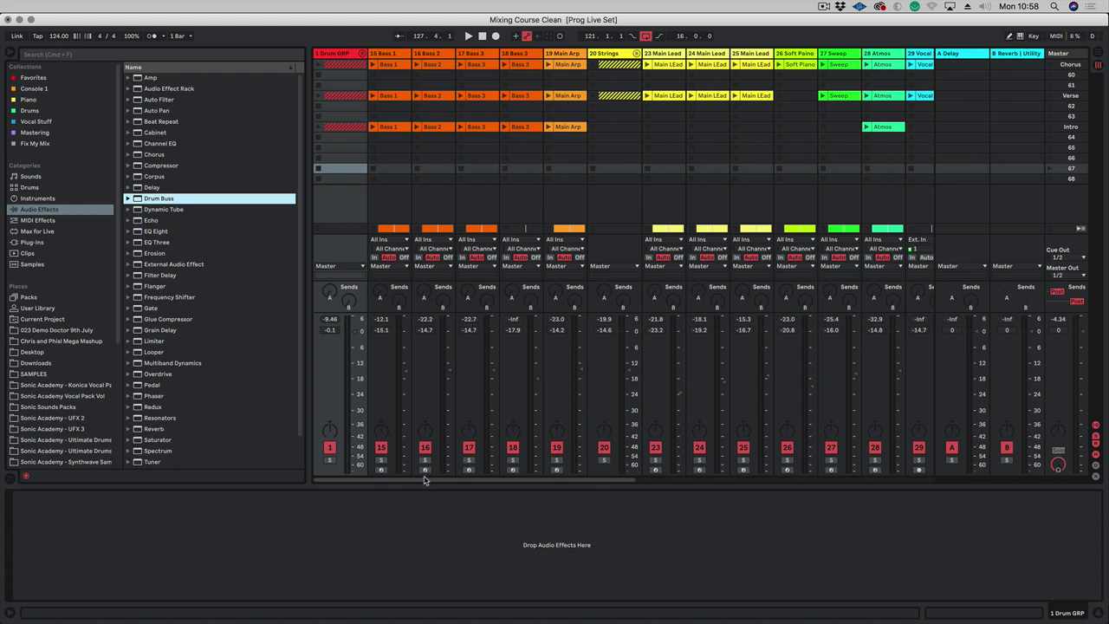
Play the full song with the drum group folded to check the levels of the group, instrument and Master channels
{"action": "scroll", "coordinate": [426, 483], "scroll_direction": "right", "scroll_amount": 2}
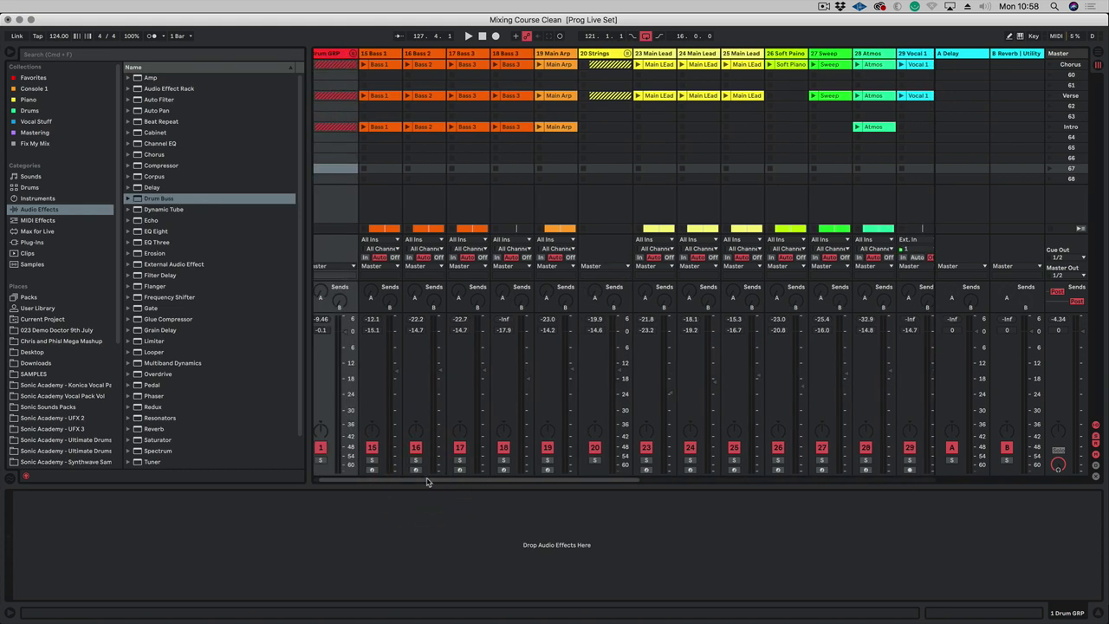
{"action": "left_click_drag", "start_coordinate": [433, 481], "coordinate": [421, 481]}
{"action": "key", "text": "space"}
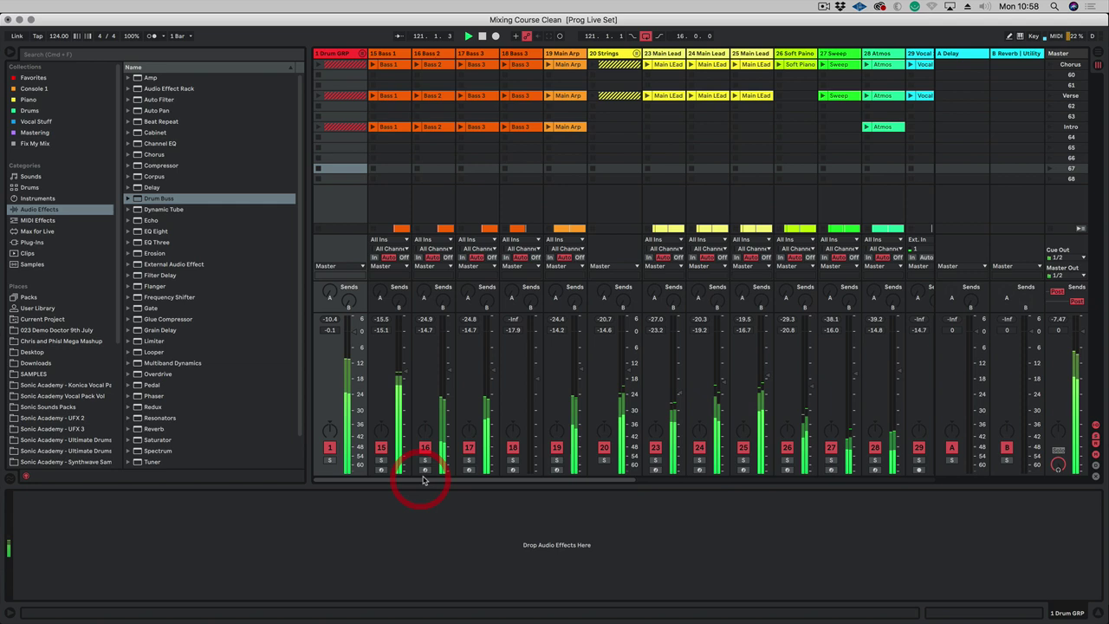
Solo track 15 Bass 1, open its ANA 2 synth and lower the output gain to about -17.1 dB
{"action": "left_click", "coordinate": [382, 461]}
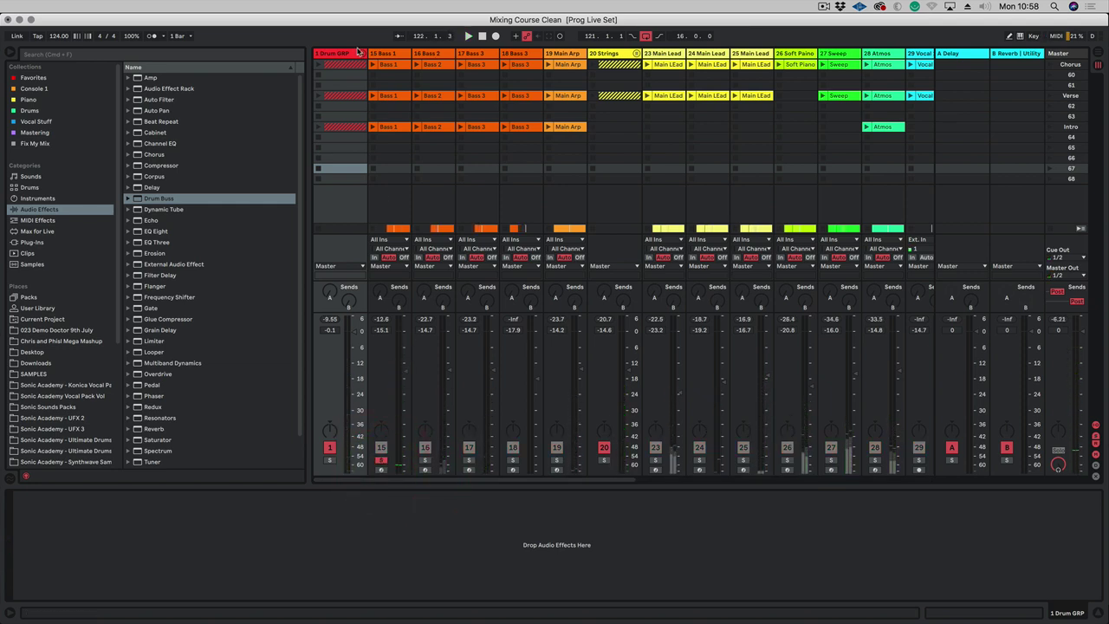
{"action": "left_click", "coordinate": [387, 53]}
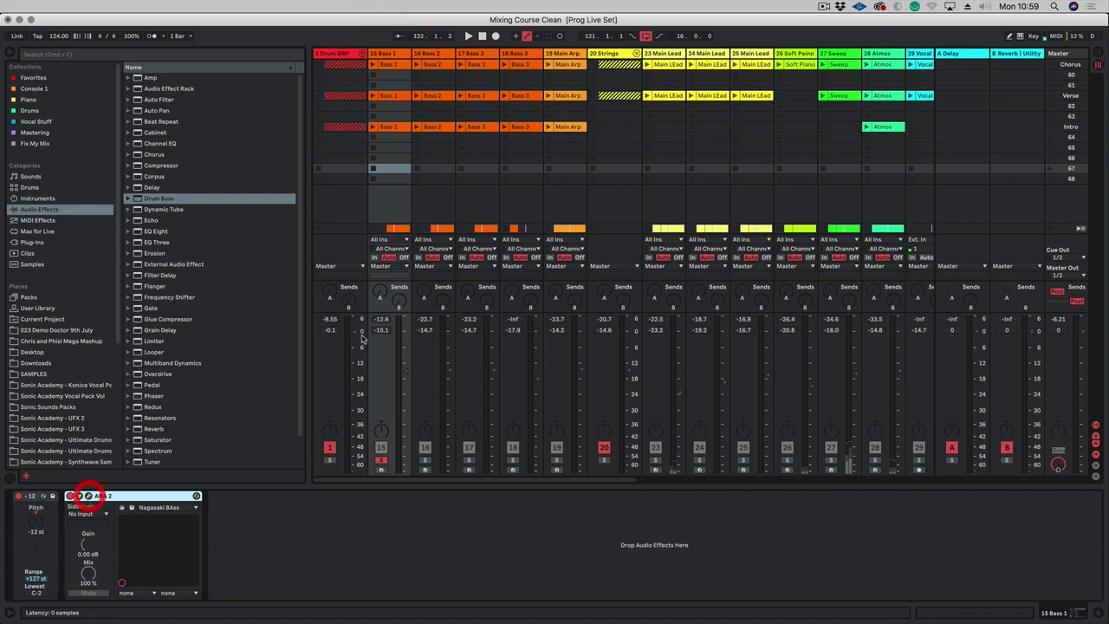
{"action": "left_click", "coordinate": [87, 496]}
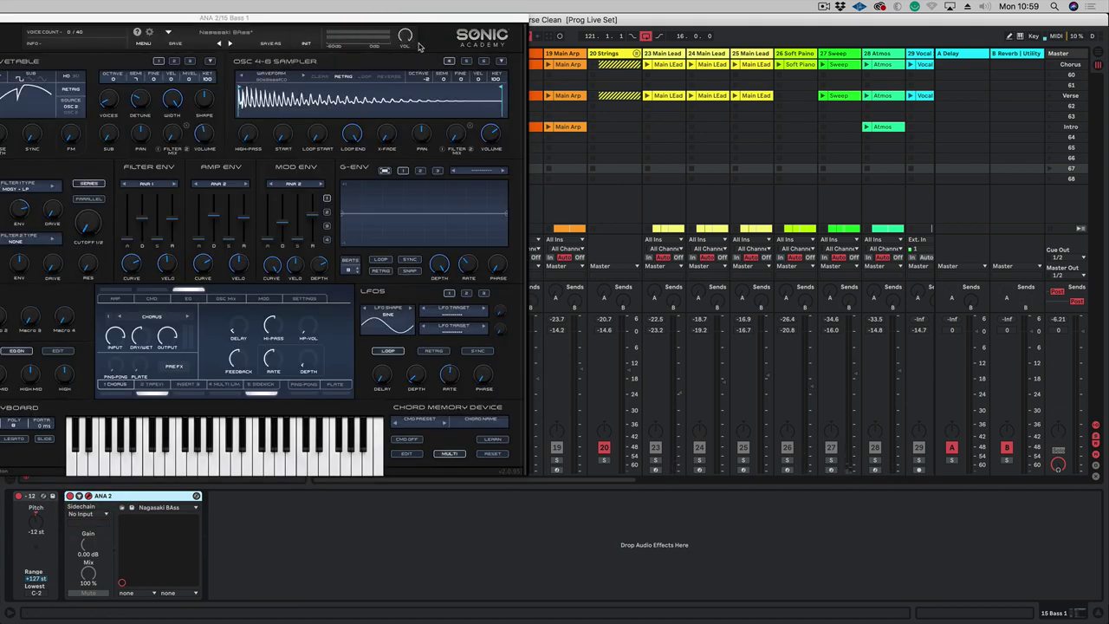
{"action": "left_click_drag", "start_coordinate": [406, 36], "coordinate": [406, 75]}
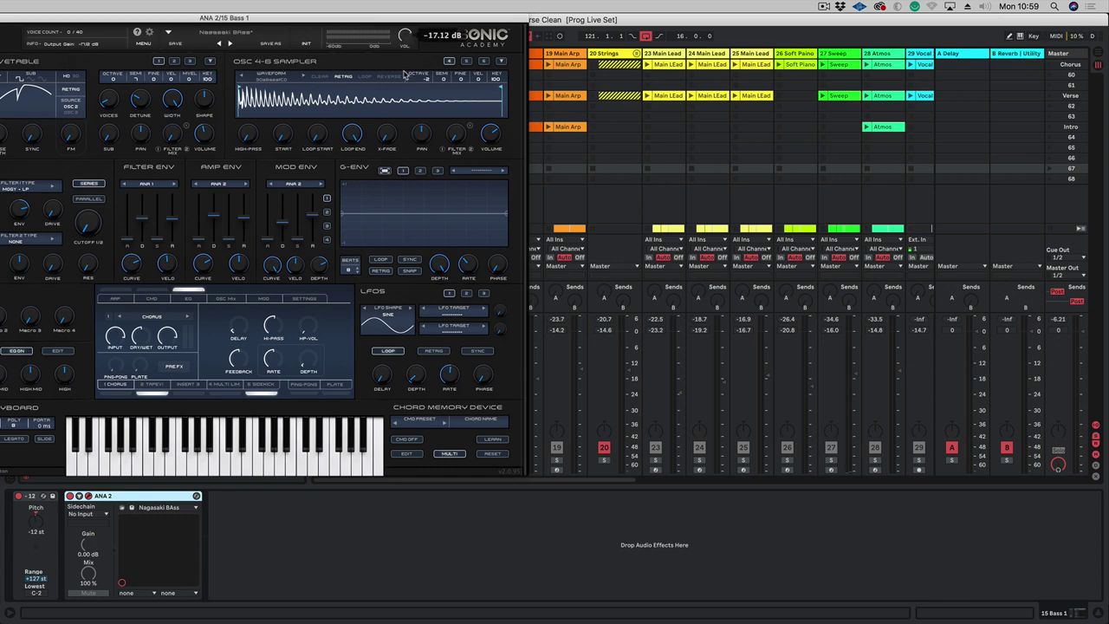
{"action": "left_click_drag", "start_coordinate": [364, 17], "coordinate": [525, 27]}
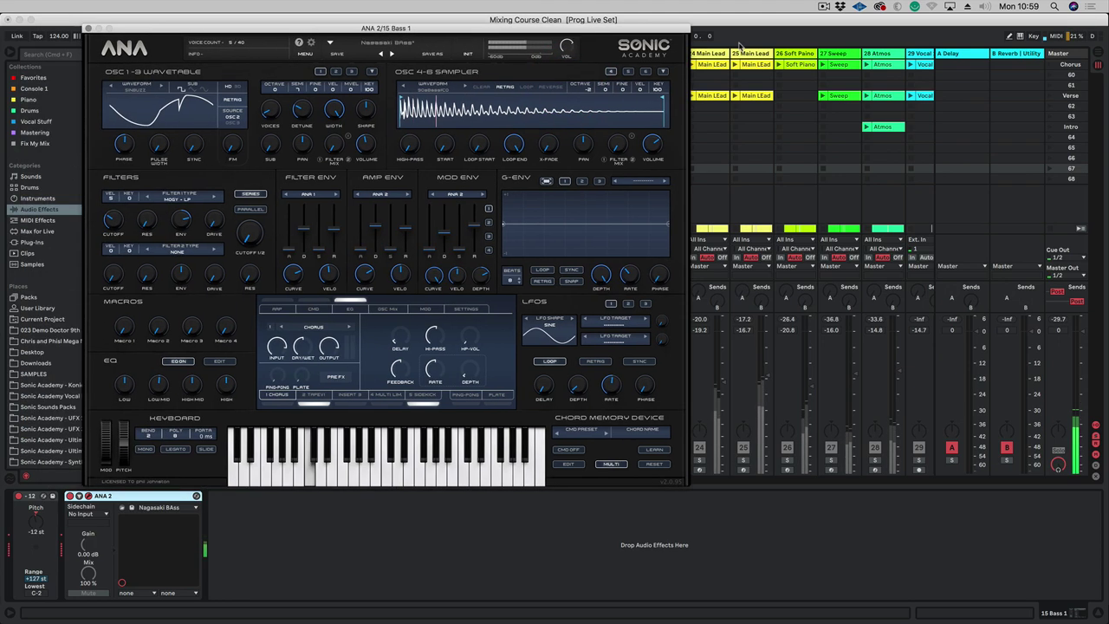
Raise the ANA 2 output gain on Bass 1 to about -6.2 dB, close the synth and unsolo the track
{"action": "left_click_drag", "start_coordinate": [741, 47], "coordinate": [890, 19]}
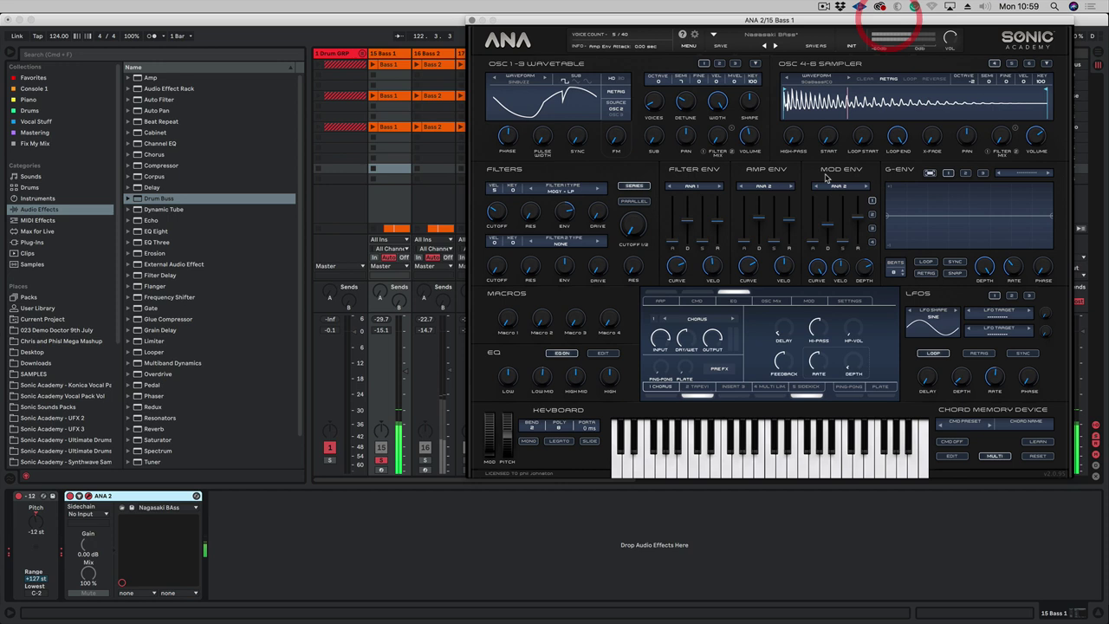
{"action": "mouse_move", "coordinate": [950, 38]}
{"action": "left_click_drag", "start_coordinate": [951, 37], "coordinate": [951, 30]}
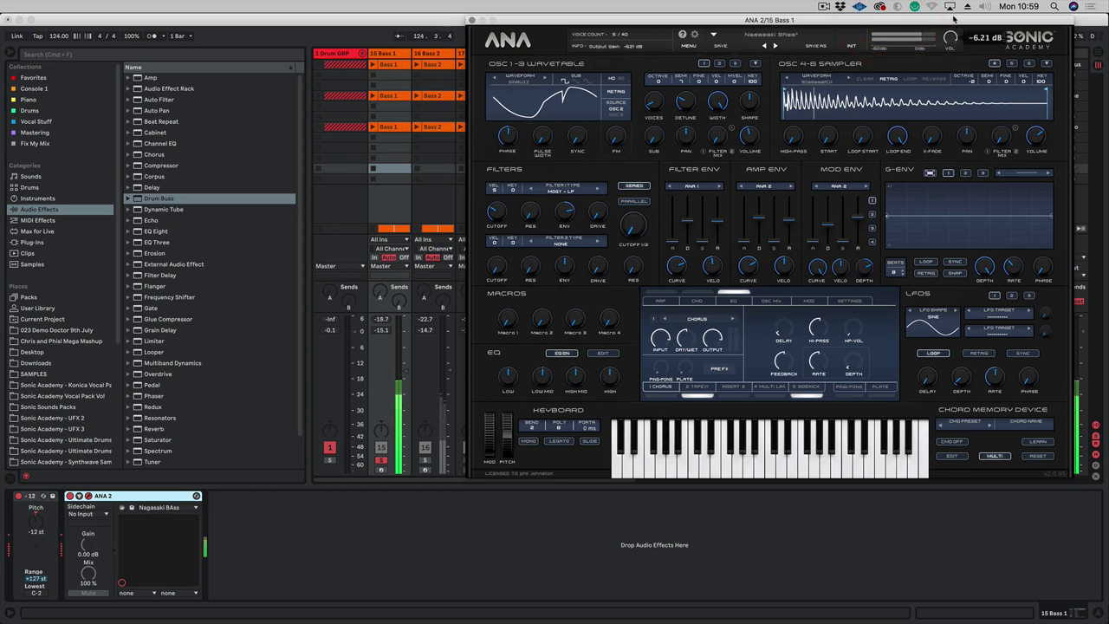
{"action": "left_click", "coordinate": [569, 258]}
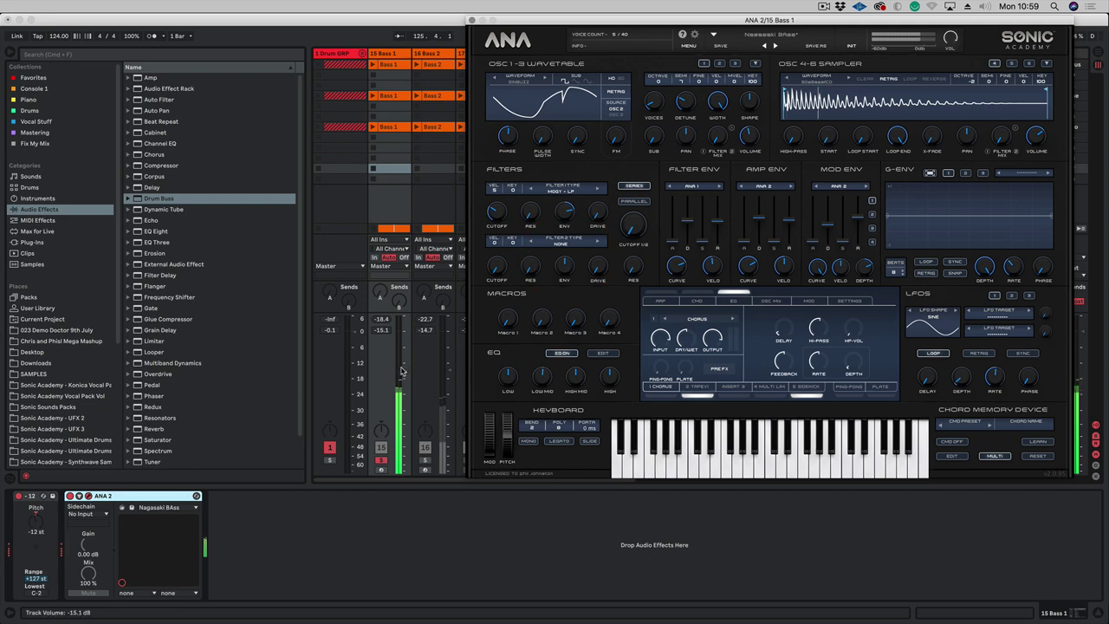
{"action": "left_click", "coordinate": [473, 20]}
{"action": "left_click", "coordinate": [382, 449]}
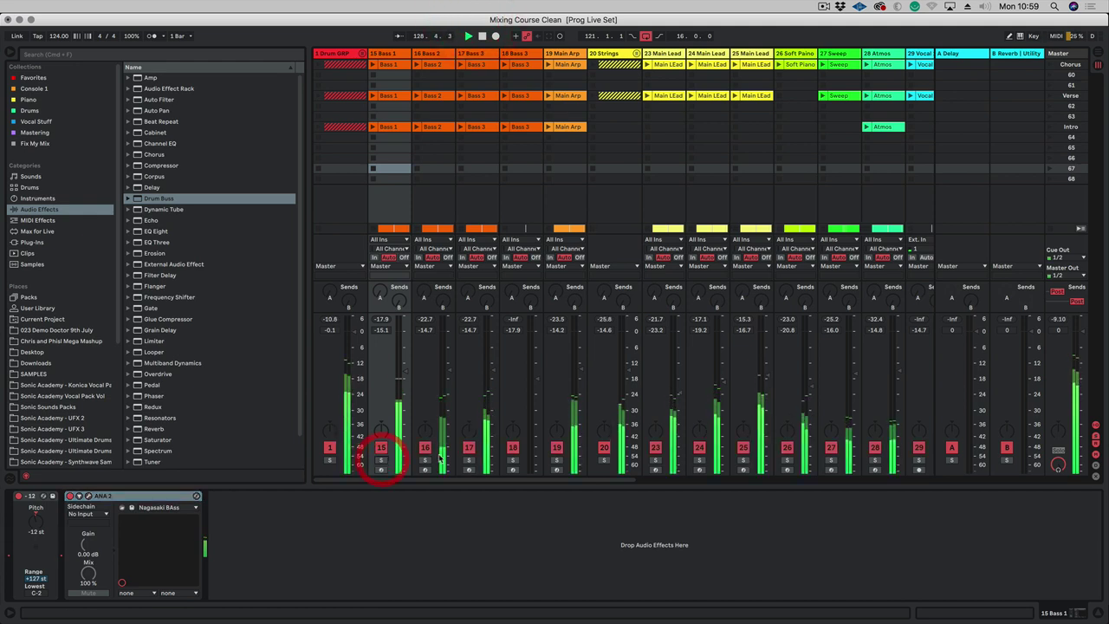
Solo track 16 Bass 2, adjust its ANA 2 output gain, close the synth and unsolo the track
{"action": "left_click", "coordinate": [425, 459]}
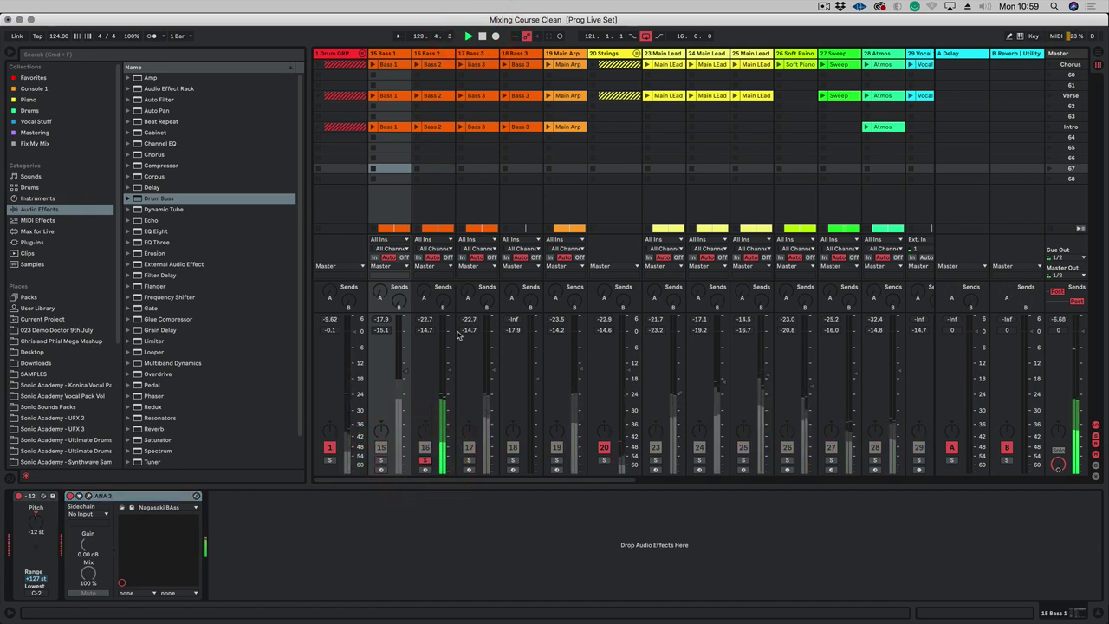
{"action": "left_click", "coordinate": [431, 55]}
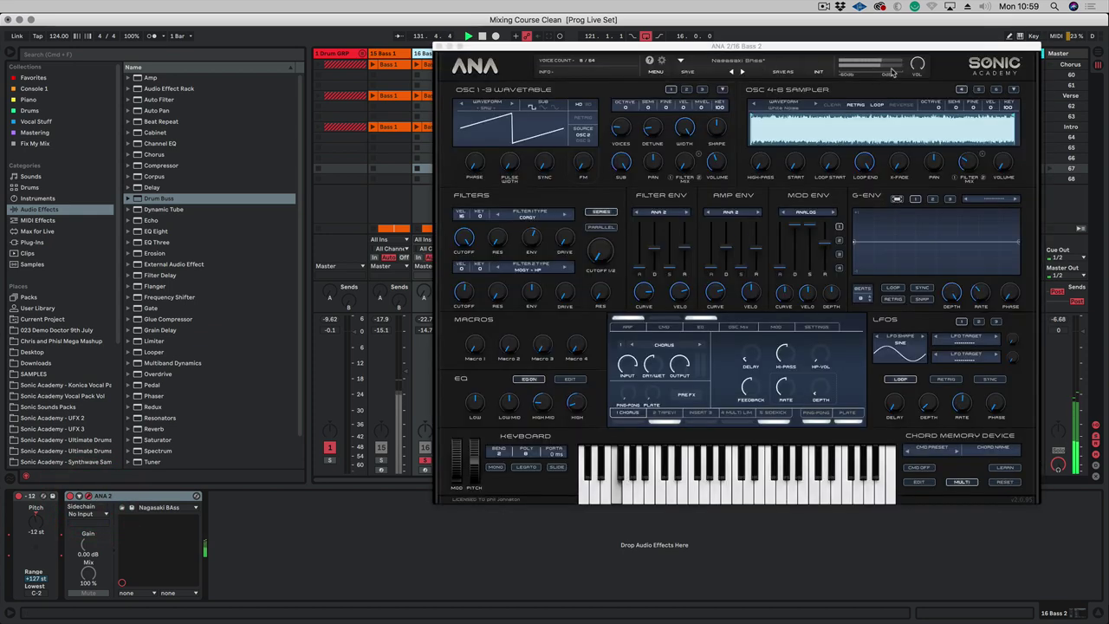
{"action": "left_click_drag", "start_coordinate": [917, 65], "coordinate": [927, 28]}
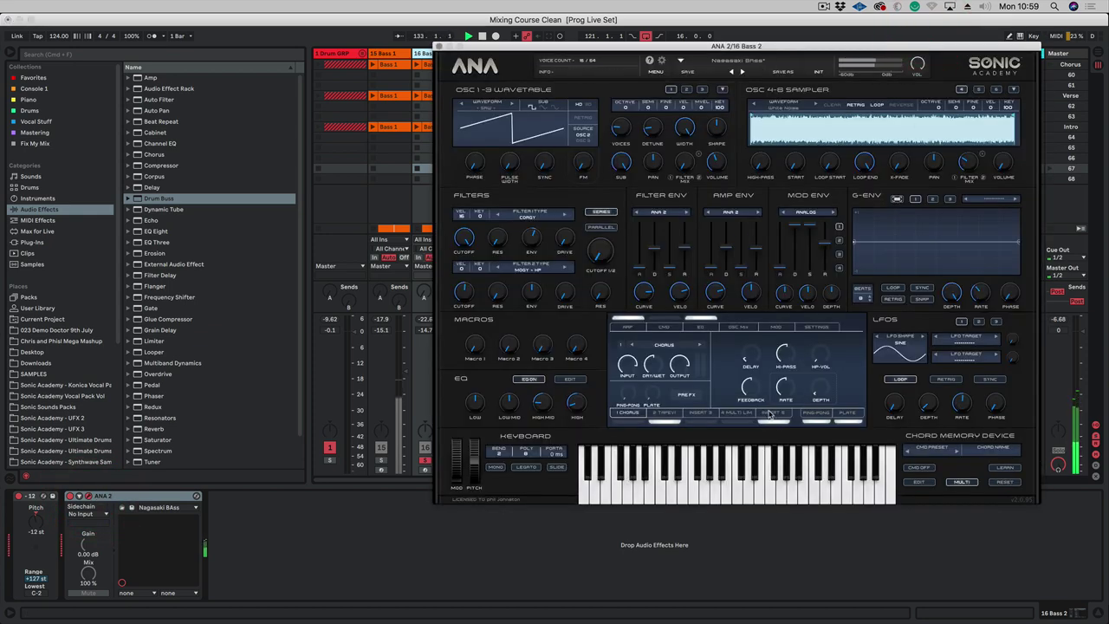
{"action": "left_click", "coordinate": [438, 45]}
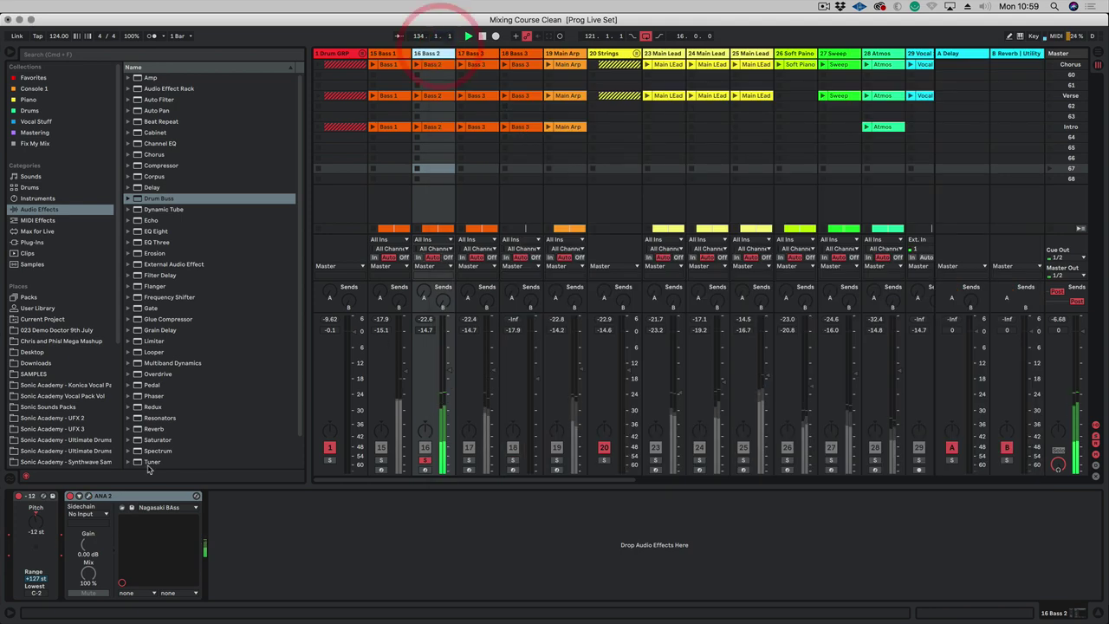
{"action": "left_click", "coordinate": [424, 459]}
Solo track 25 Main Lead, set its ANA 2 output gain to about -2.2 dB and close the synth
{"action": "left_click_drag", "start_coordinate": [514, 481], "coordinate": [580, 479]}
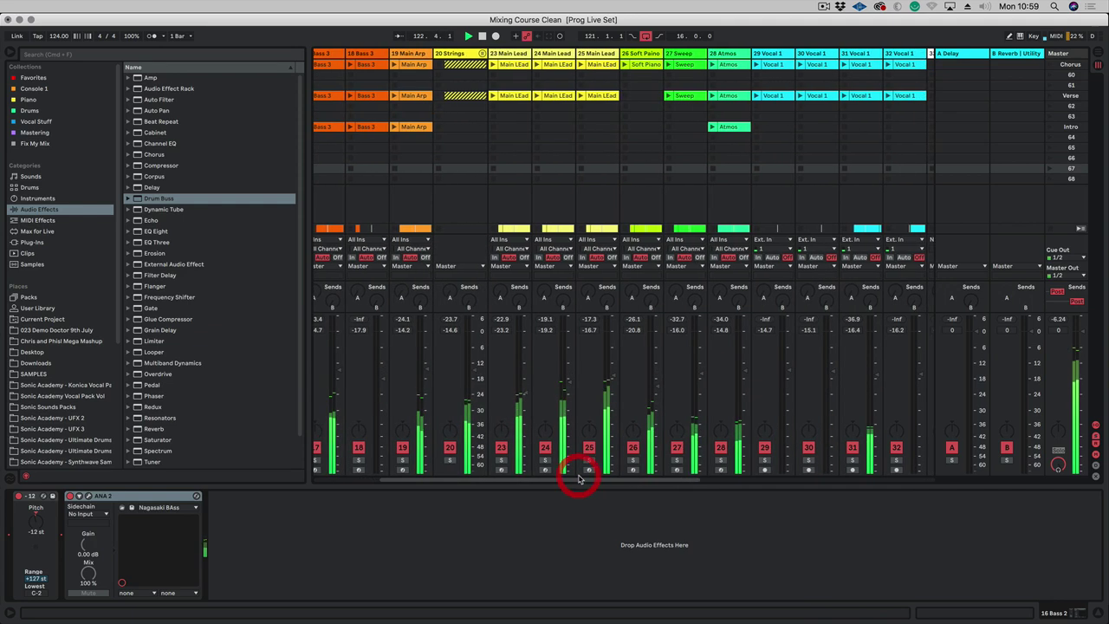
{"action": "left_click", "coordinate": [589, 460]}
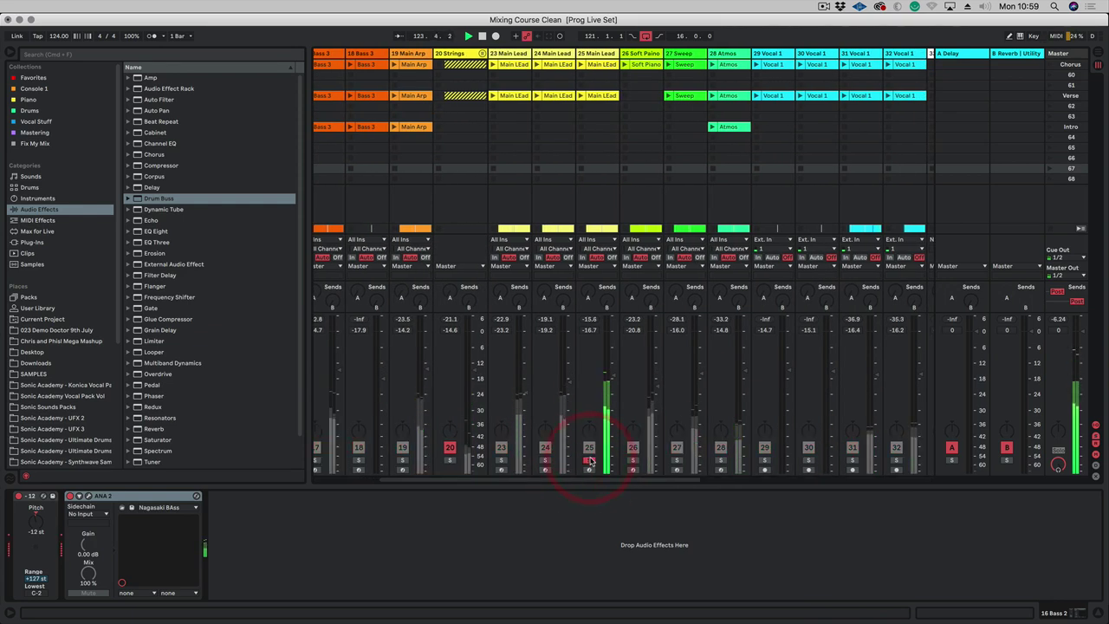
{"action": "left_click", "coordinate": [600, 55]}
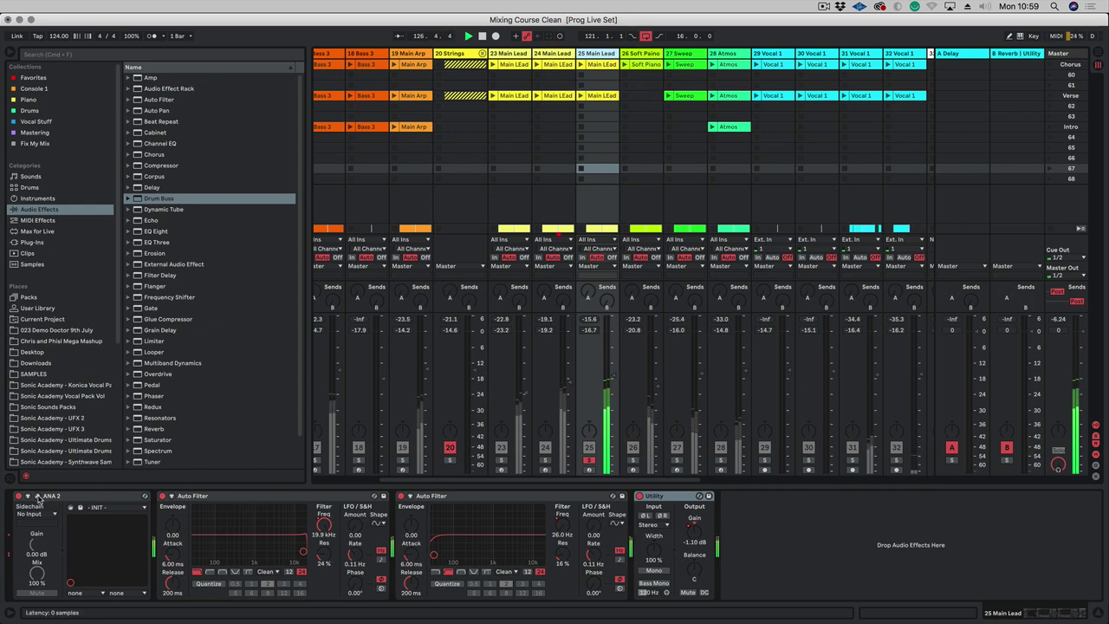
{"action": "key", "text": "super+alt+p"}
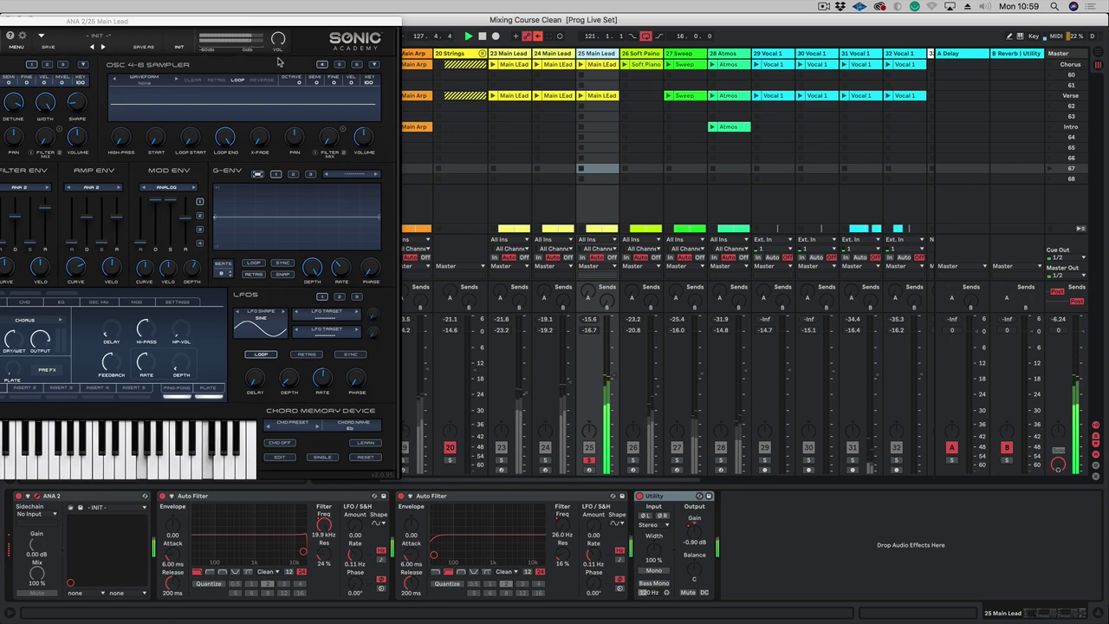
{"action": "left_click_drag", "start_coordinate": [278, 42], "coordinate": [279, 49]}
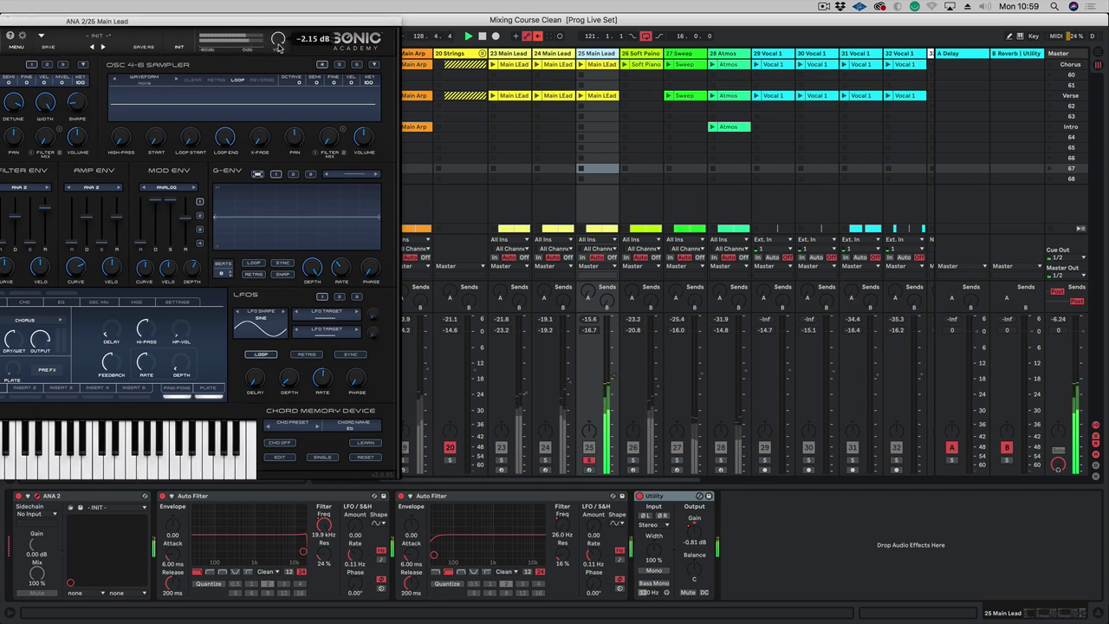
{"action": "left_click", "coordinate": [278, 40]}
{"action": "key", "text": "super+alt+p"}
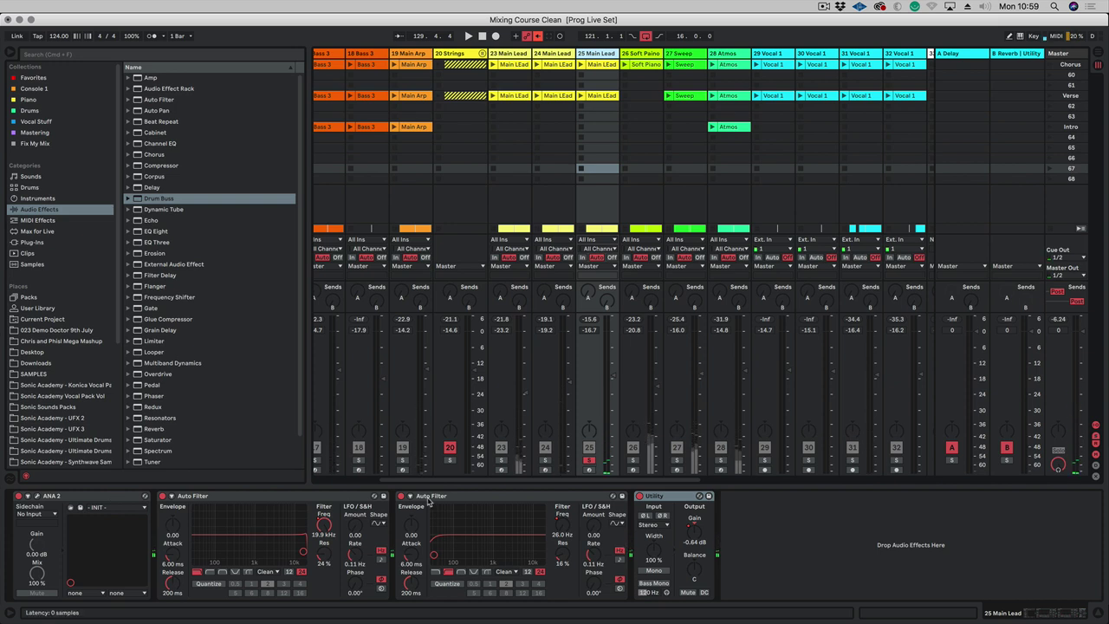
Fold the two Auto Filter devices and the Utility device on track 25 Main Lead
{"action": "double_click", "coordinate": [277, 495]}
{"action": "left_click", "coordinate": [274, 497]}
{"action": "double_click", "coordinate": [274, 497]}
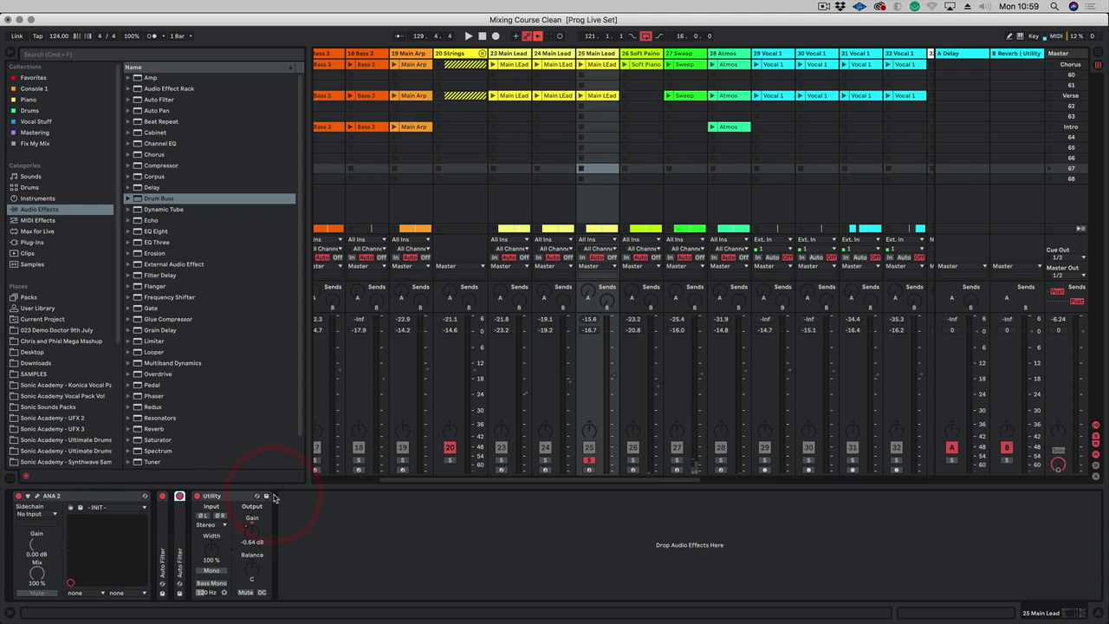
{"action": "double_click", "coordinate": [224, 497]}
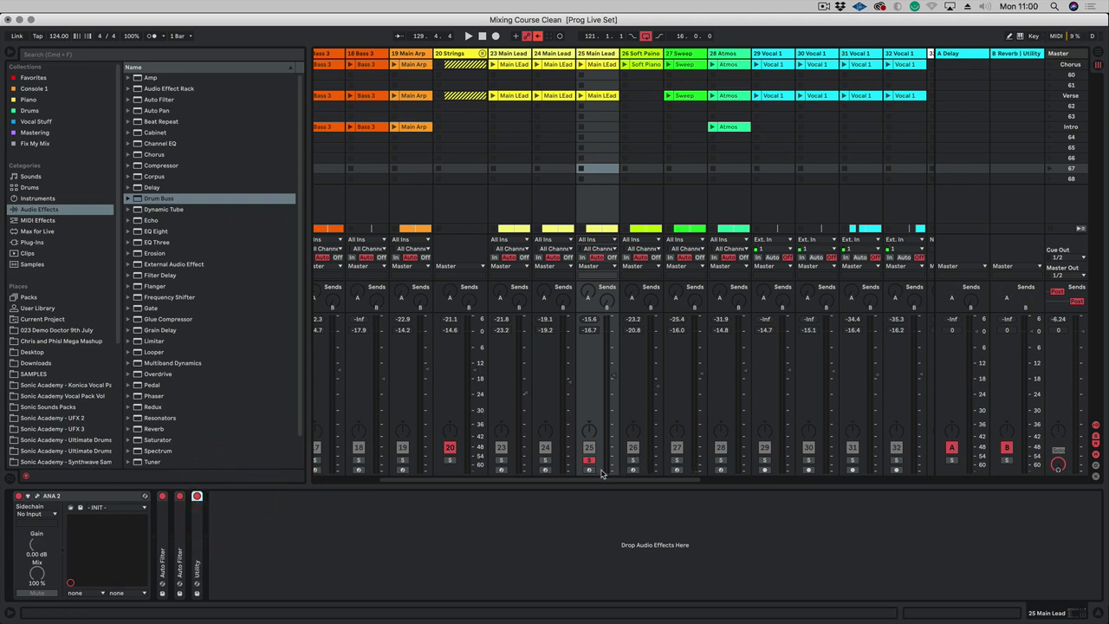
Play the full mix, set the Vocal 1 track volumes to -6.7 dB on track 31 and -7.2 dB on track 32, and stop playback
{"action": "key", "text": "space"}
{"action": "left_click_drag", "start_coordinate": [616, 479], "coordinate": [679, 476]}
{"action": "left_click_drag", "start_coordinate": [722, 374], "coordinate": [722, 344]}
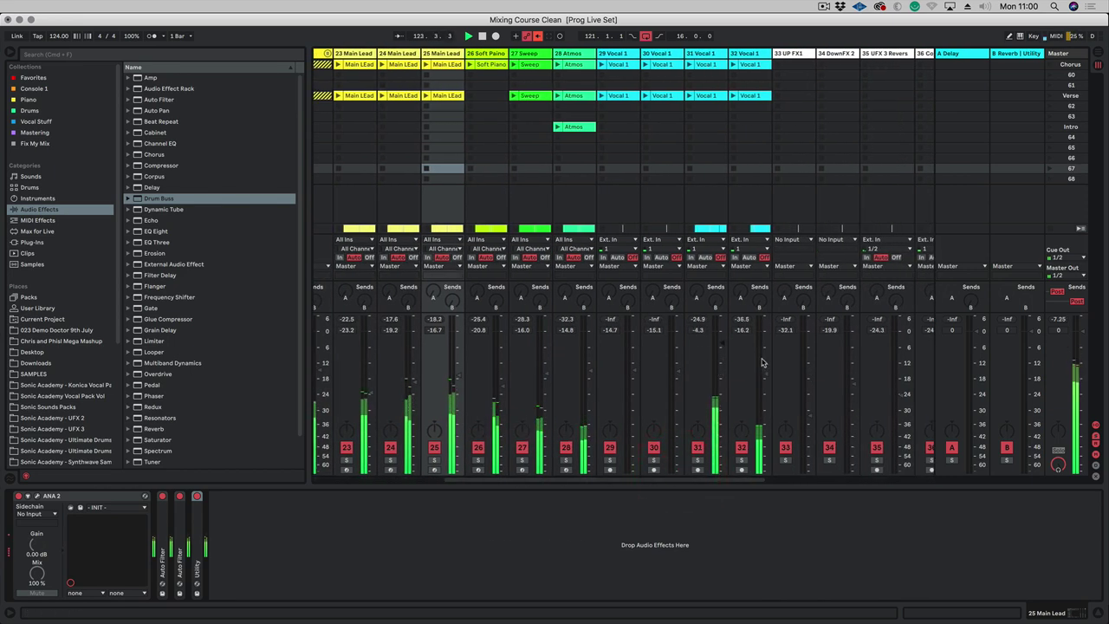
{"action": "left_click_drag", "start_coordinate": [767, 373], "coordinate": [722, 349]}
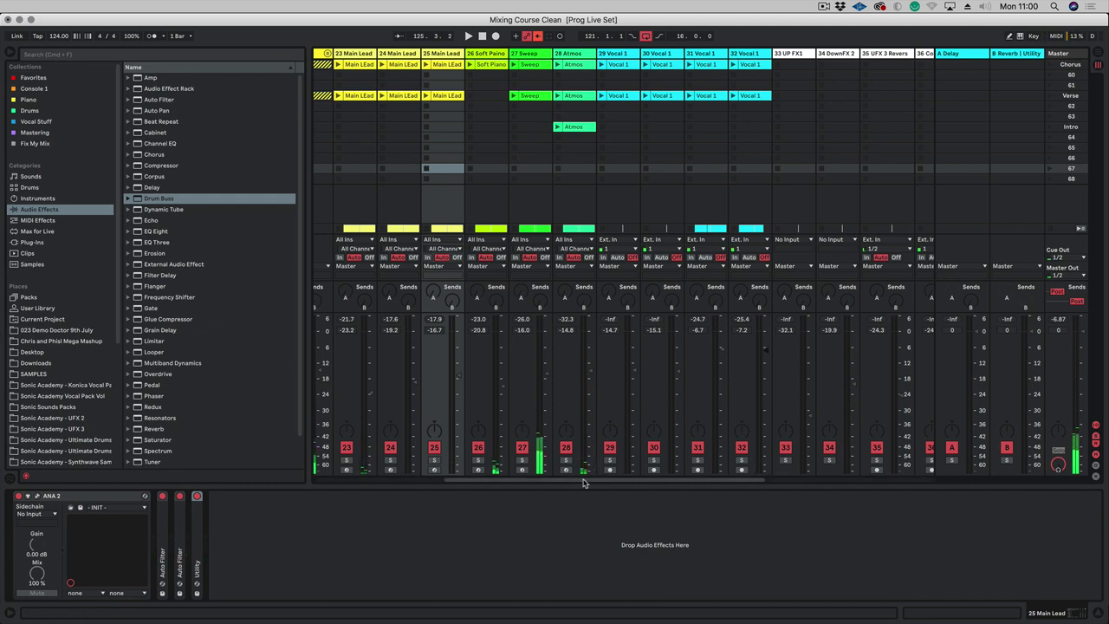
{"action": "key", "text": "space"}
Unfold the drum group to show its tracks and hide the browser
{"action": "left_click_drag", "start_coordinate": [584, 483], "coordinate": [322, 410]}
{"action": "key", "text": "space"}
{"action": "left_click", "coordinate": [361, 54]}
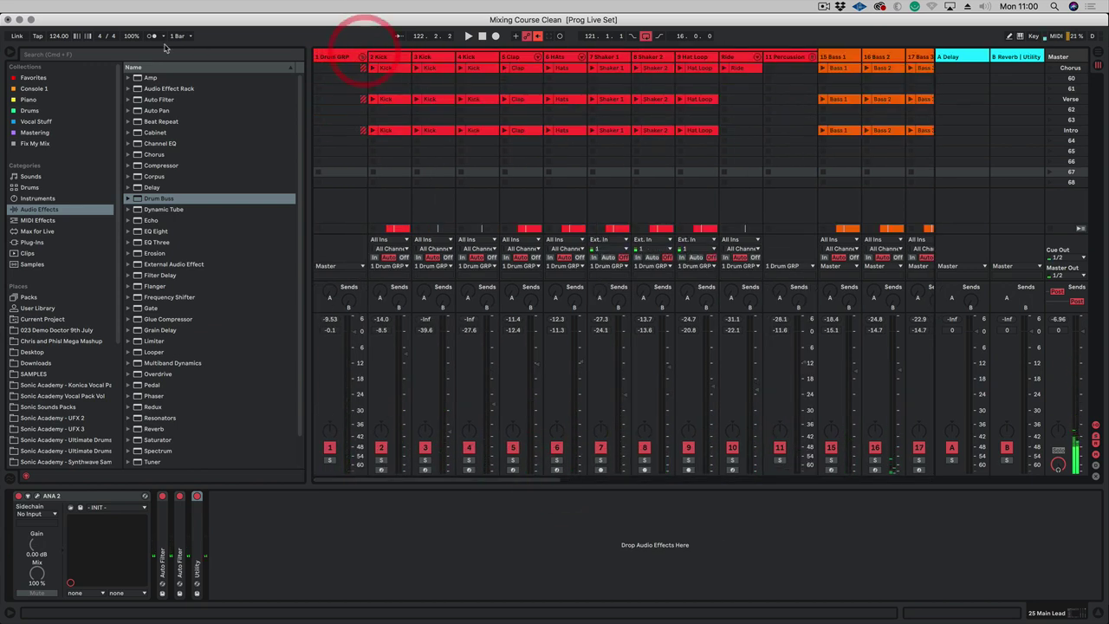
{"action": "left_click", "coordinate": [6, 54]}
During playback, set track volumes to -18.2 dB for Hats, about -17 dB for Shaker 2, -15.8 dB for Clap and -3.9 dB for 2 Kick
{"action": "key", "text": "space"}
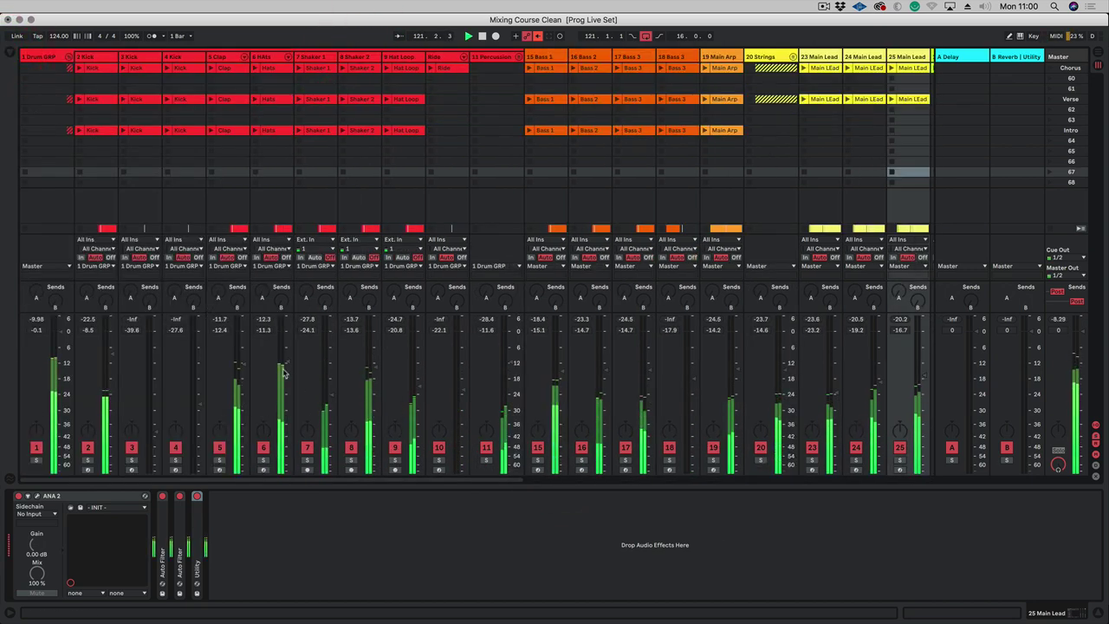
{"action": "left_click_drag", "start_coordinate": [374, 367], "coordinate": [375, 377]}
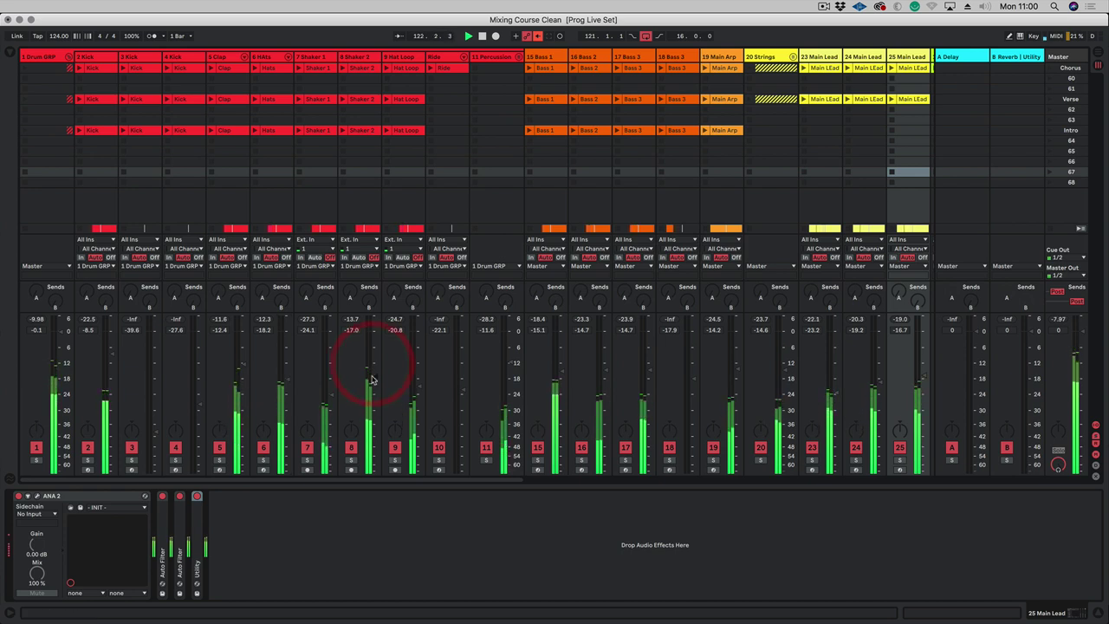
{"action": "left_click_drag", "start_coordinate": [243, 363], "coordinate": [244, 376]}
{"action": "left_click_drag", "start_coordinate": [111, 354], "coordinate": [111, 343]}
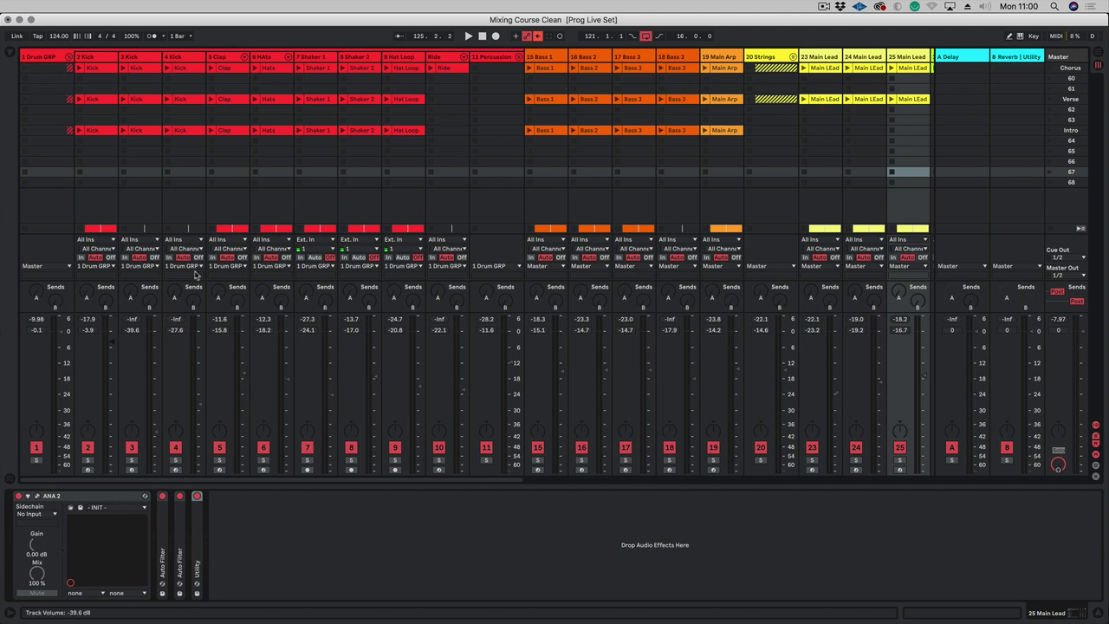
Re-enable the overridden automation and restart playback of the full mix
{"action": "left_click", "coordinate": [538, 35]}
{"action": "left_click", "coordinate": [117, 480]}
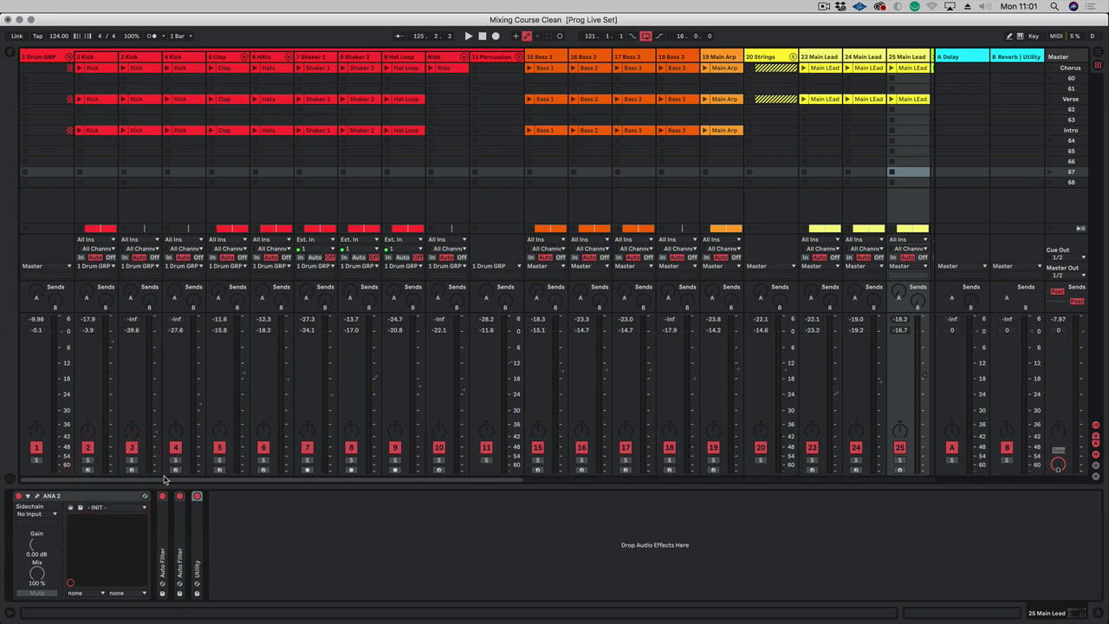
{"action": "key", "text": "space"}
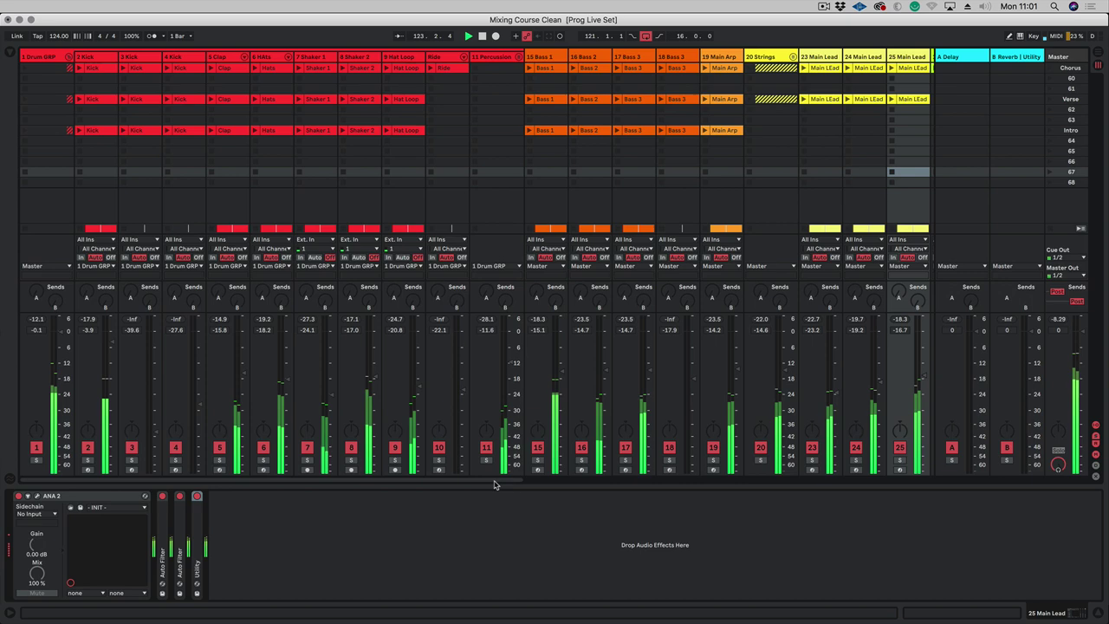
Raise track volumes to -13.0 dB on track 26, -15.5 dB and -16.9 dB on Main Lead 25 and 24, and -12.7 dB on 20 Strings
{"action": "left_click_drag", "start_coordinate": [490, 481], "coordinate": [670, 476]}
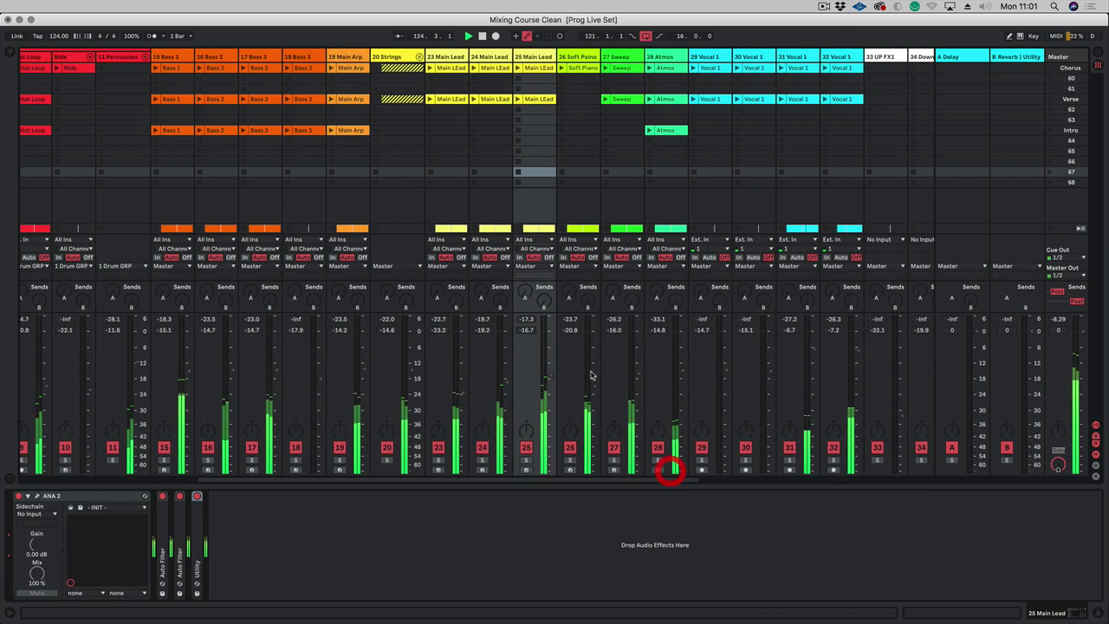
{"action": "left_click_drag", "start_coordinate": [584, 374], "coordinate": [549, 375]}
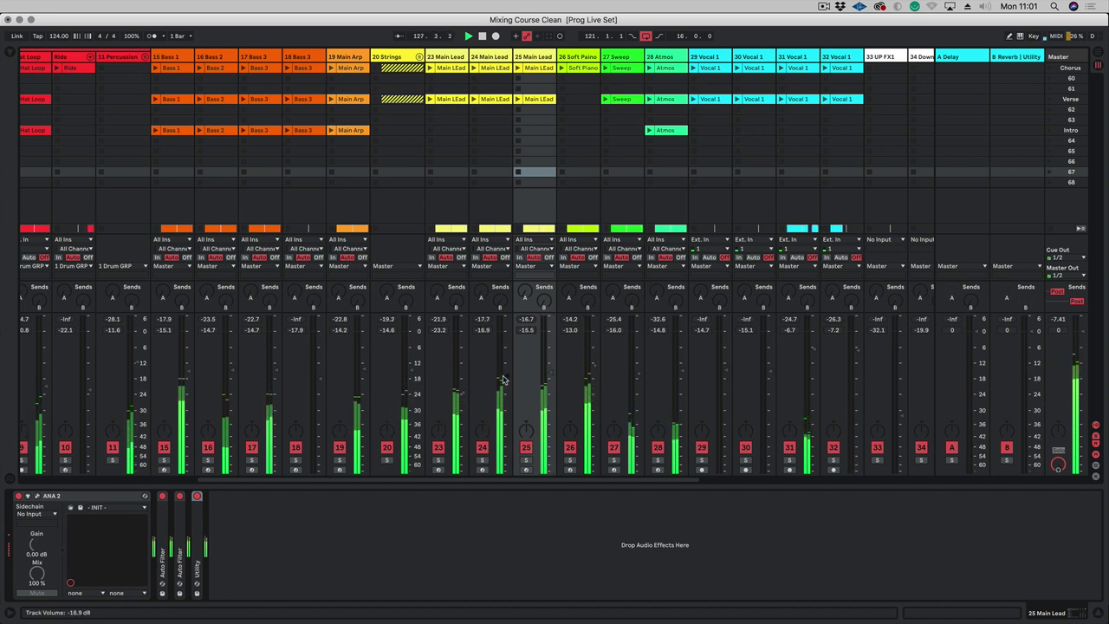
{"action": "mouse_move", "coordinate": [411, 372]}
{"action": "left_mouse_down"}
{"action": "mouse_move", "coordinate": [410, 354]}
{"action": "mouse_move", "coordinate": [411, 370]}
{"action": "left_mouse_up"}
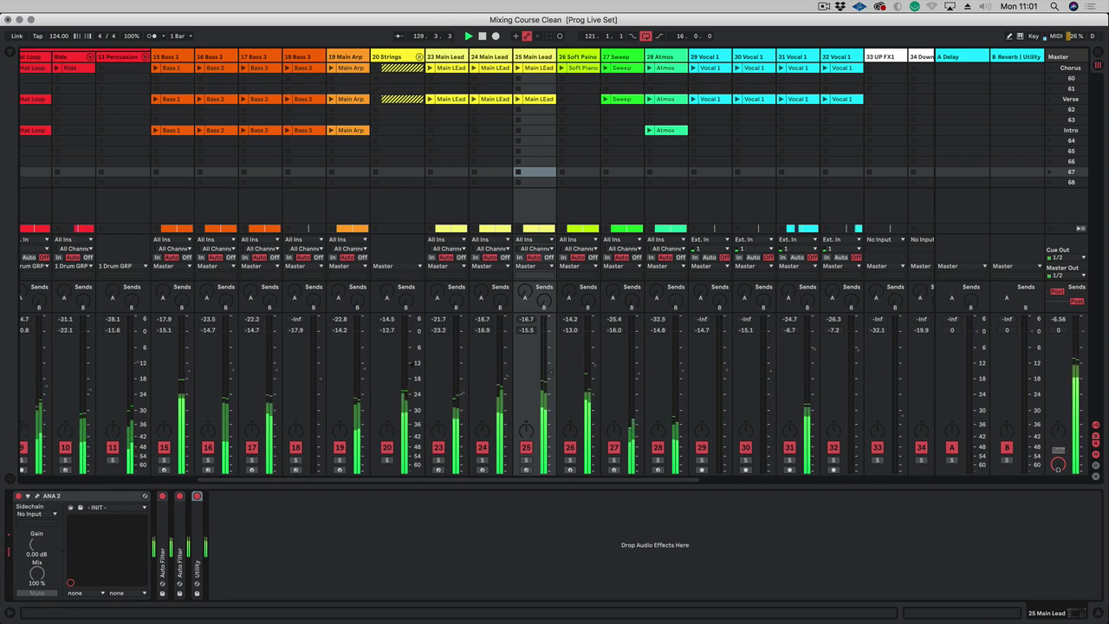
Set track volumes to about -8.3 dB on 19 Main Arp, -13.6 dB on 15 Bass 1 and -14.9 dB on 20 Strings, and stop playback
{"action": "left_click_drag", "start_coordinate": [362, 400], "coordinate": [362, 339]}
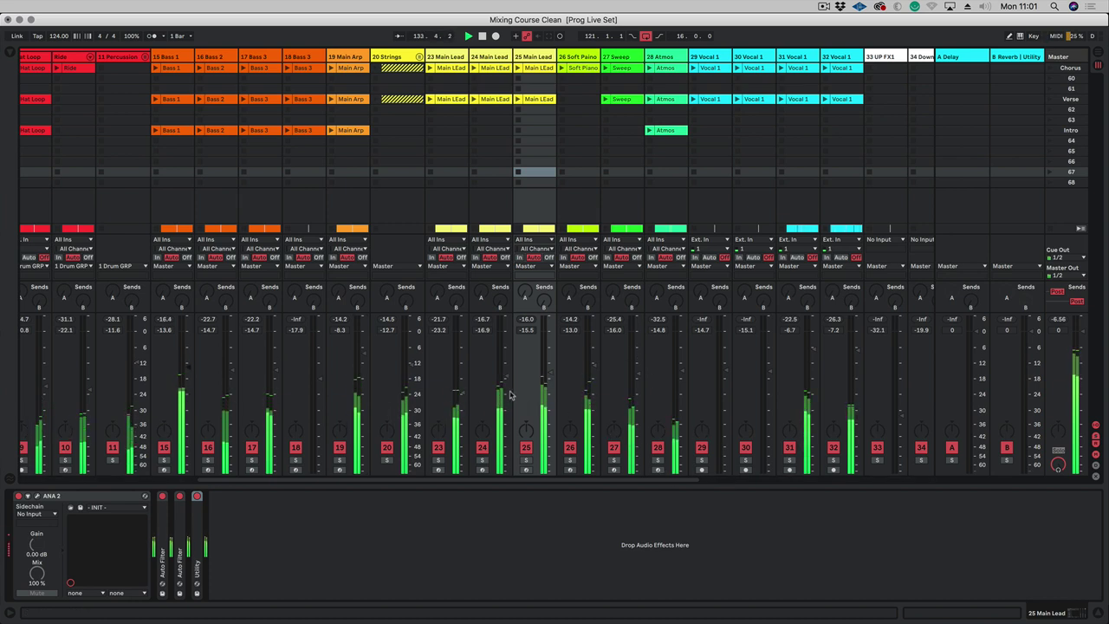
{"action": "left_click_drag", "start_coordinate": [413, 370], "coordinate": [413, 373]}
{"action": "key", "text": "space"}
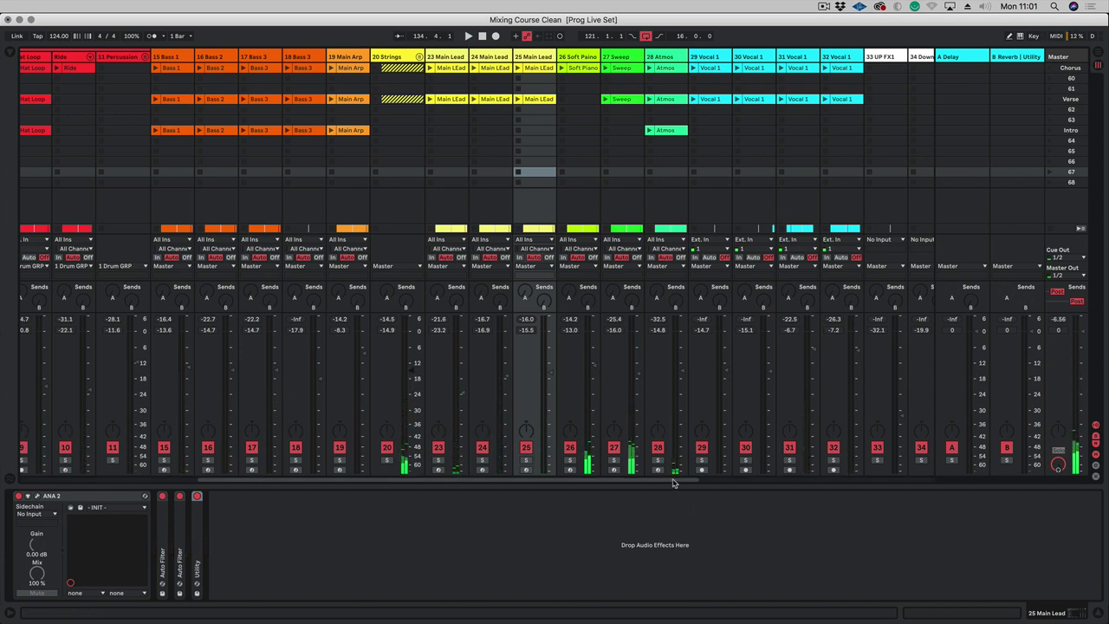
{"action": "left_click_drag", "start_coordinate": [674, 482], "coordinate": [535, 483]}
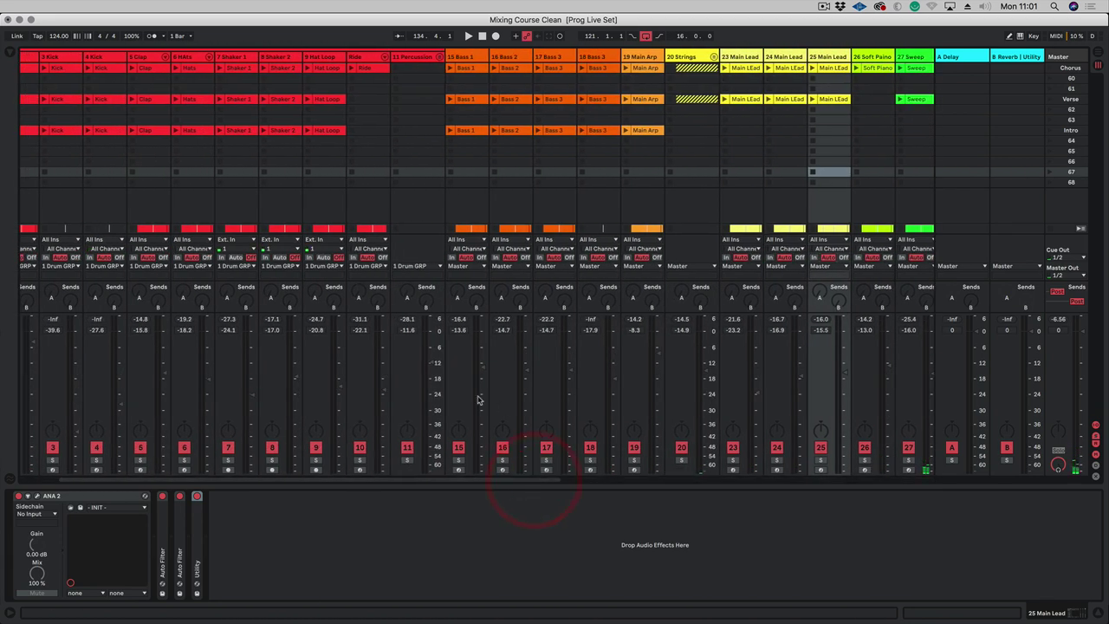
Start playback of the full mix and raise the 11 Percussion track's volume to -1.3 dB
{"action": "left_click_drag", "start_coordinate": [432, 363], "coordinate": [433, 363]}
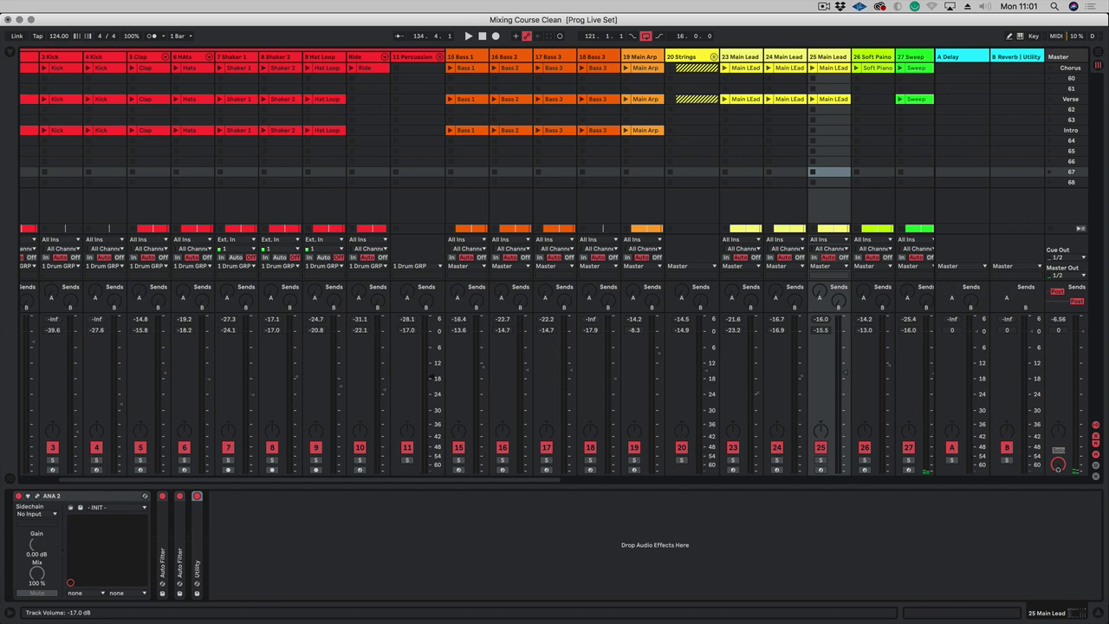
{"action": "key", "text": "space"}
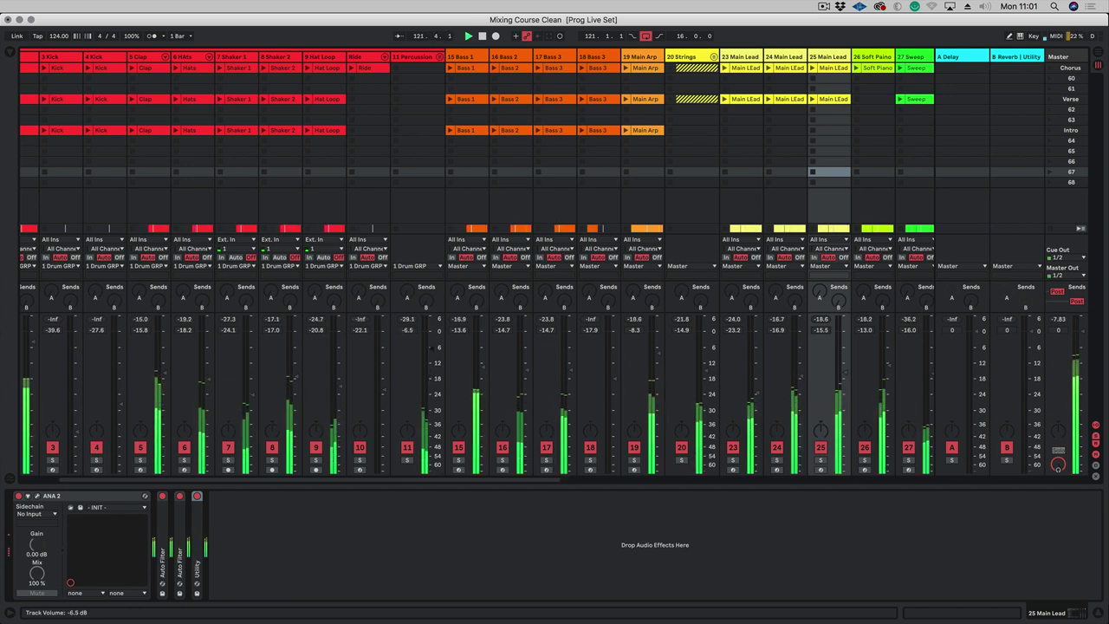
{"action": "left_click_drag", "start_coordinate": [432, 349], "coordinate": [433, 334]}
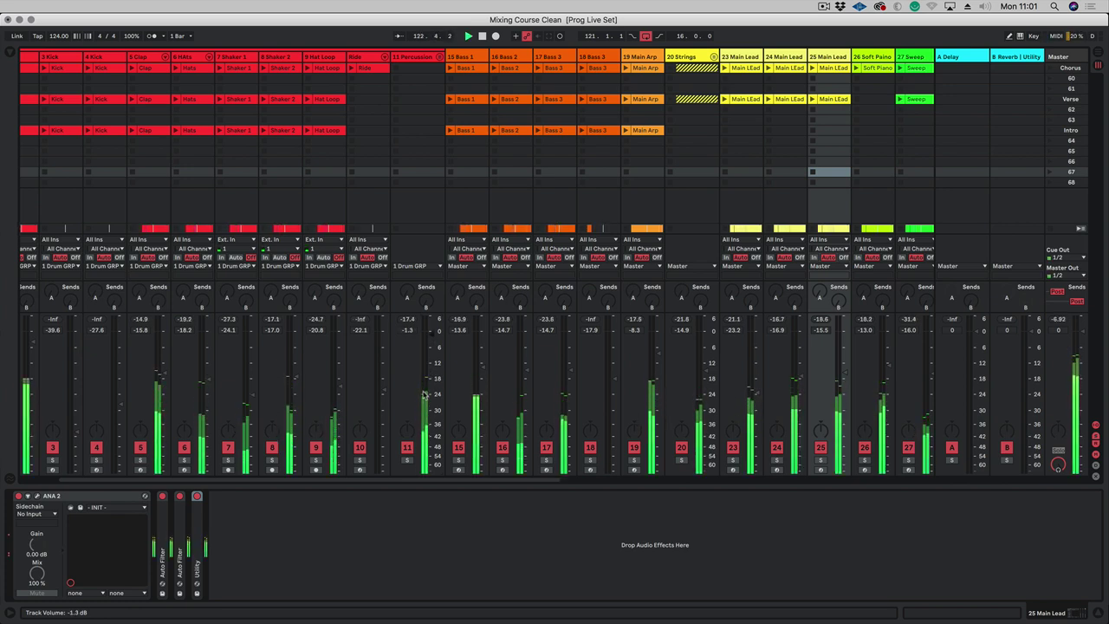
Solo the 11 Percussion track and delete its EQ Eight and Reverb devices
{"action": "left_click", "coordinate": [407, 447], "text": "super"}
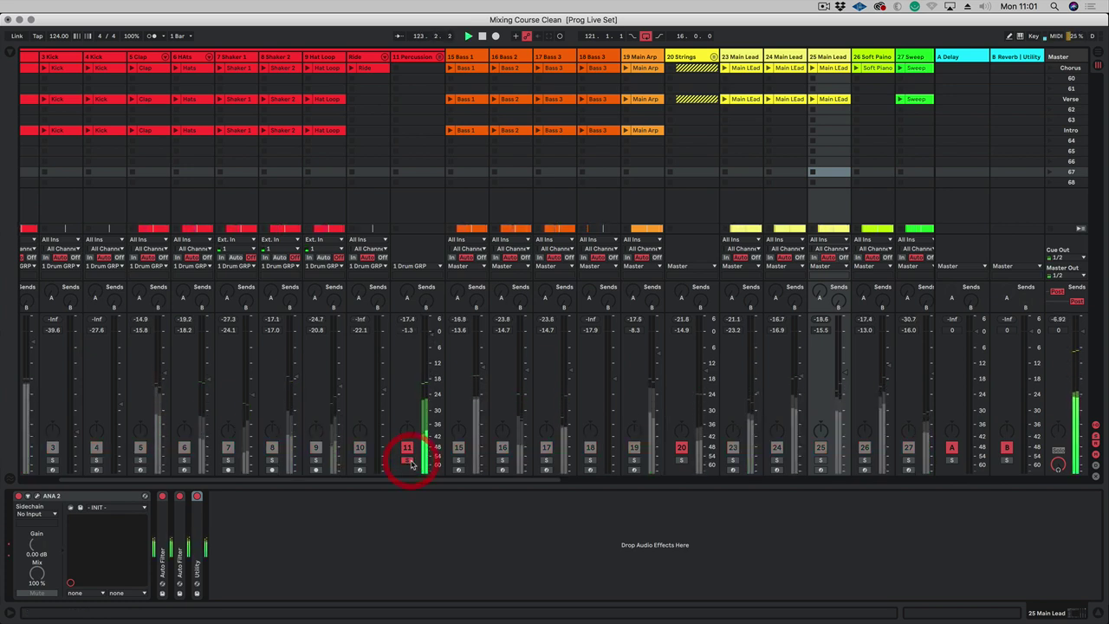
{"action": "left_click", "coordinate": [433, 74]}
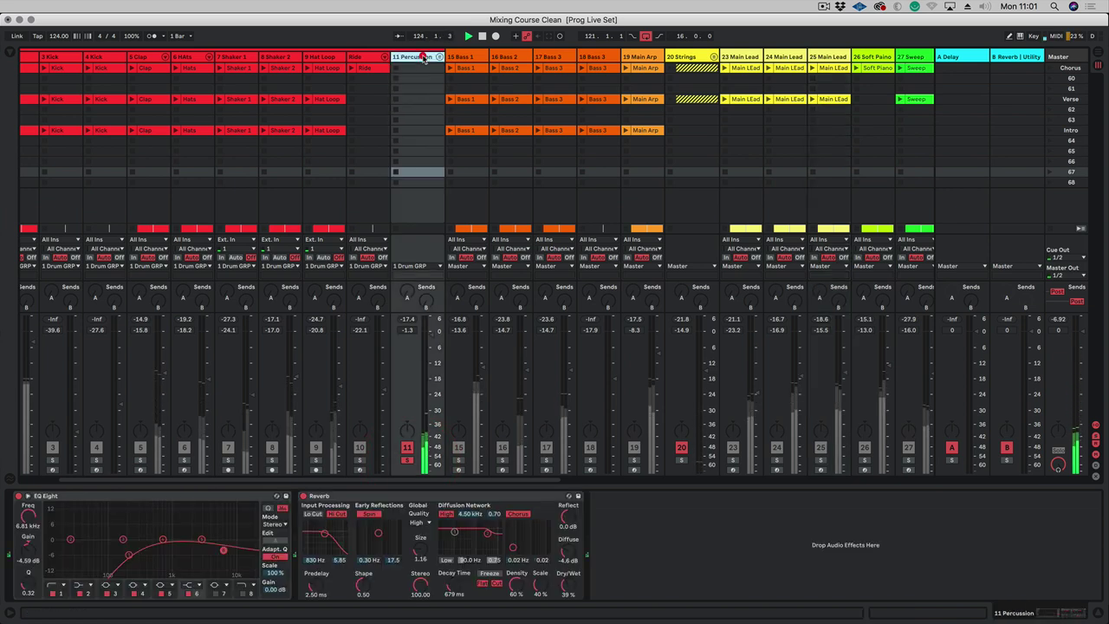
{"action": "left_click", "coordinate": [239, 495]}
{"action": "key", "text": "Delete"}
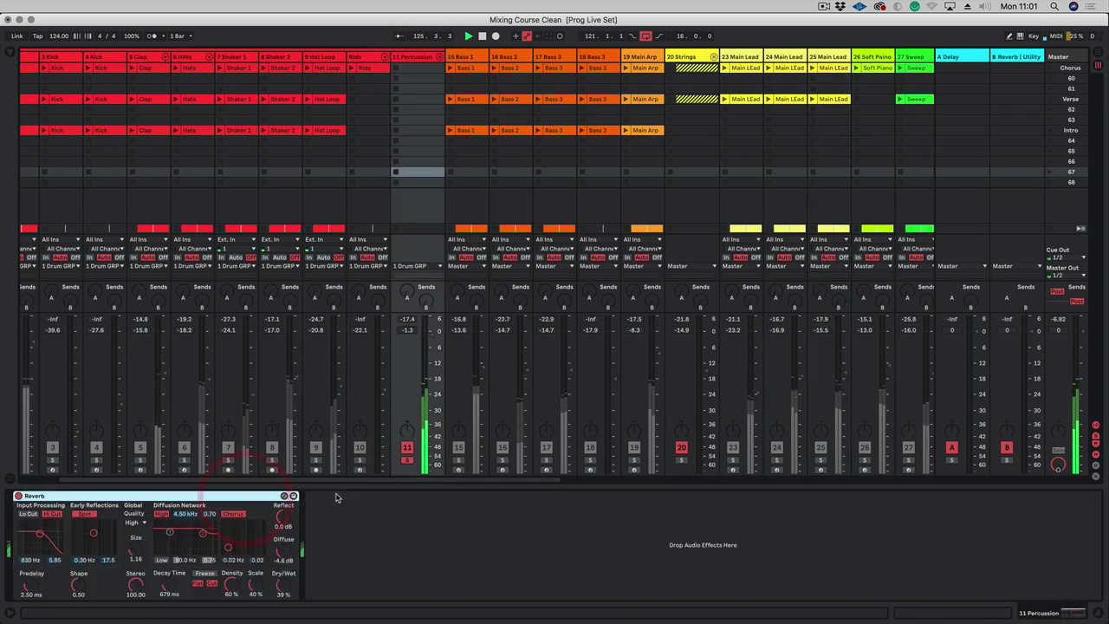
{"action": "left_click", "coordinate": [243, 499]}
{"action": "key", "text": "Delete"}
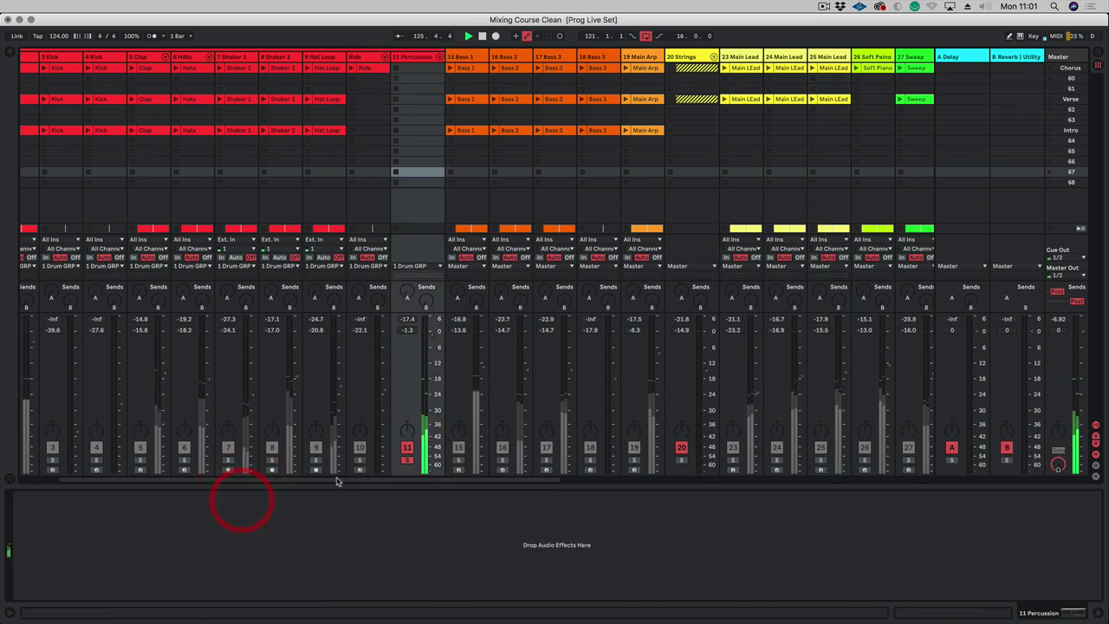
Unsolo the 11 Percussion track and set its volume to -6.7 dB within the full mix
{"action": "left_click", "coordinate": [410, 462]}
{"action": "left_click_drag", "start_coordinate": [432, 334], "coordinate": [432, 349]}
{"action": "left_click_drag", "start_coordinate": [471, 481], "coordinate": [395, 479]}
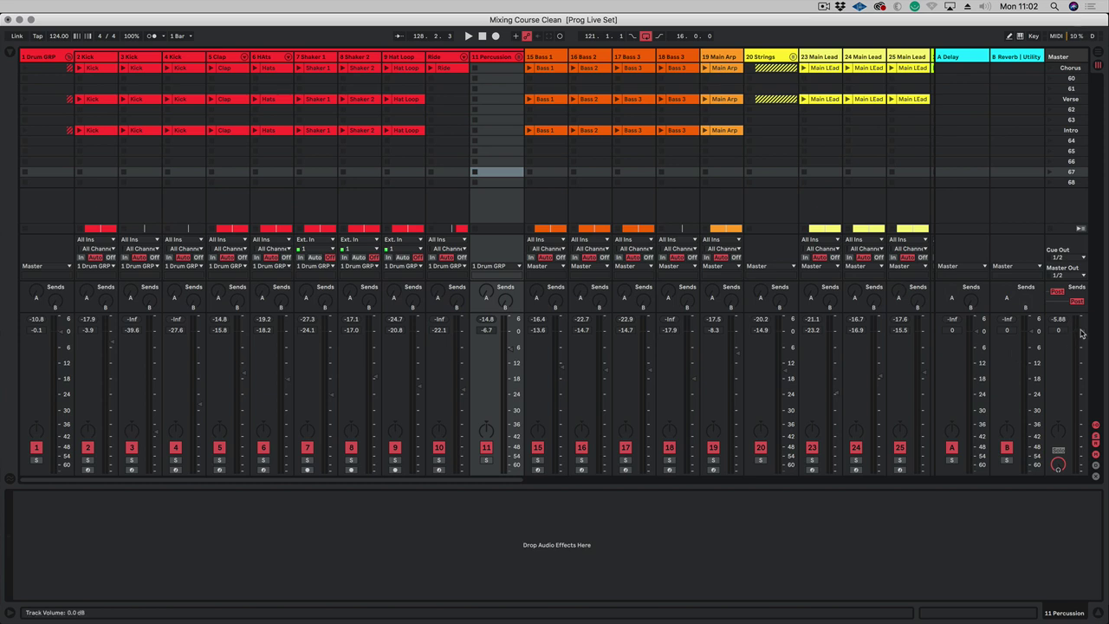
Play the looped section of the full mix to check the drum balance and the Master's peak headroom, stopping after each pass
{"action": "key", "text": "space"}
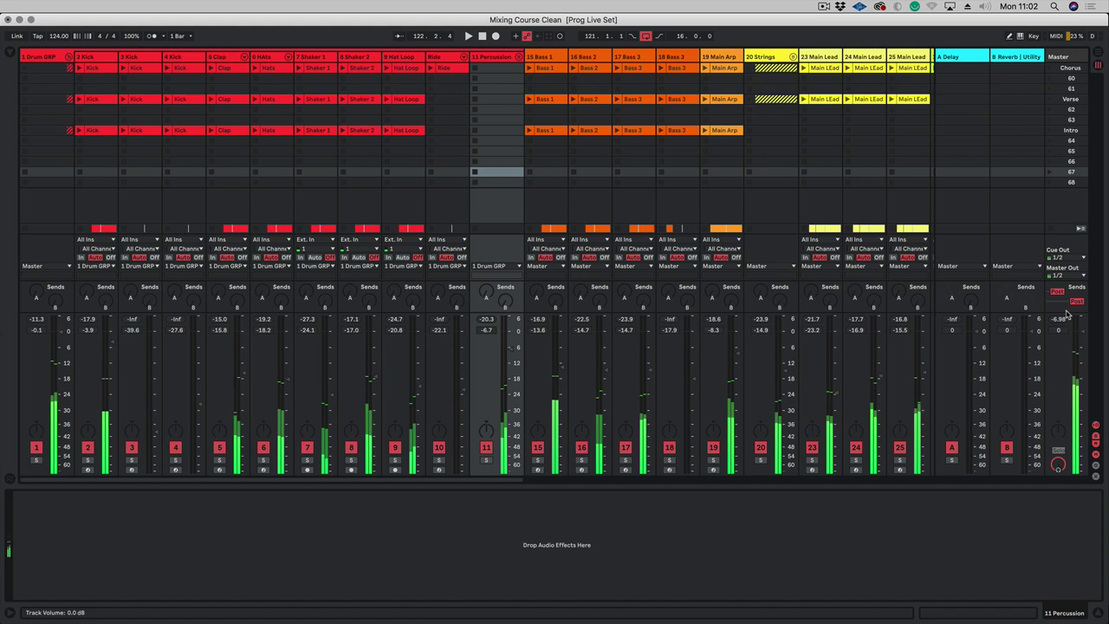
{"action": "key", "text": "space"}
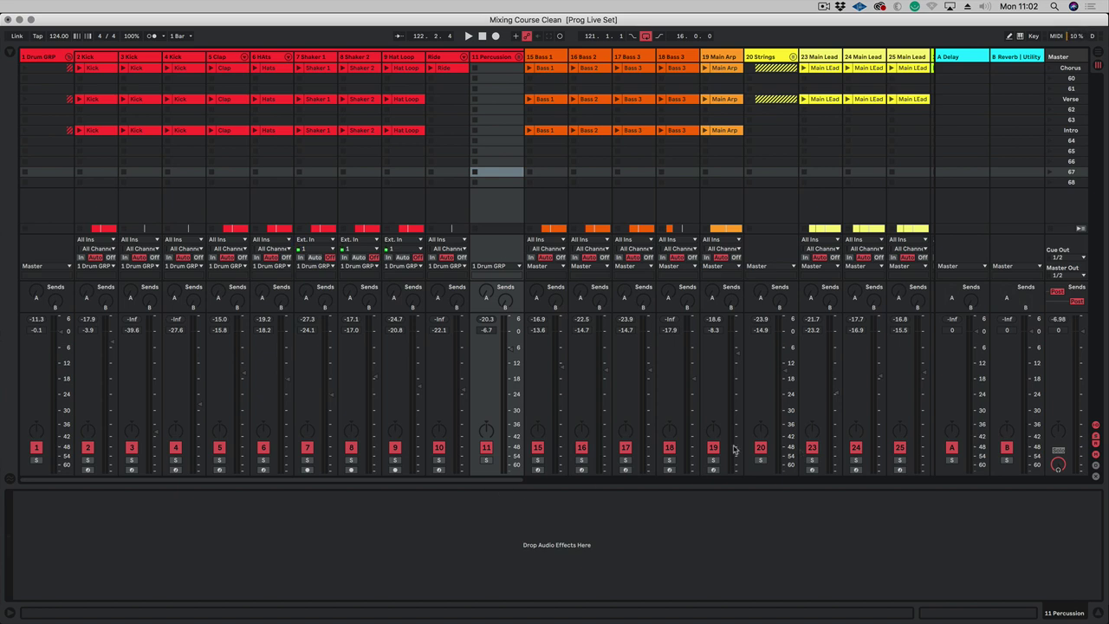
{"action": "left_click", "coordinate": [471, 479]}
{"action": "key", "text": "space"}
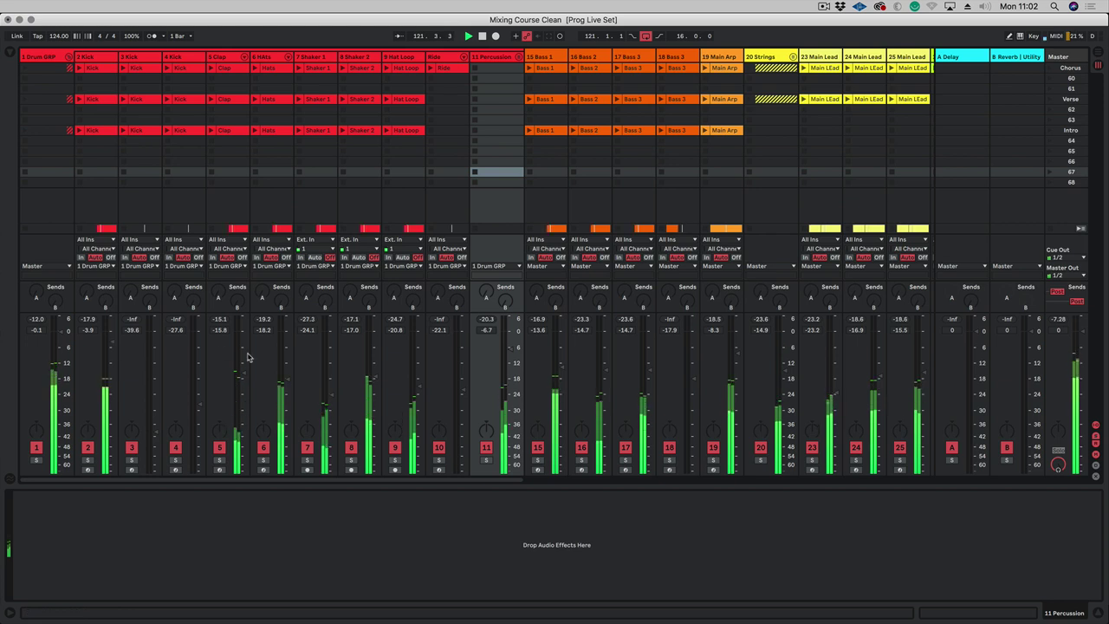
{"action": "key", "text": "space"}
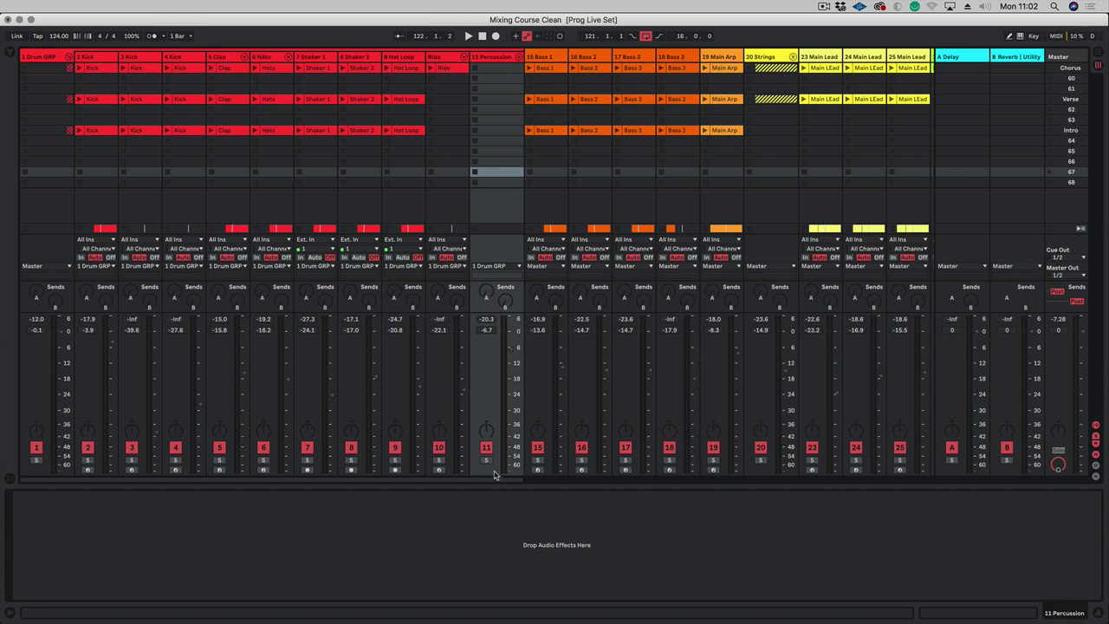
{"action": "left_click_drag", "start_coordinate": [495, 476], "coordinate": [449, 479]}
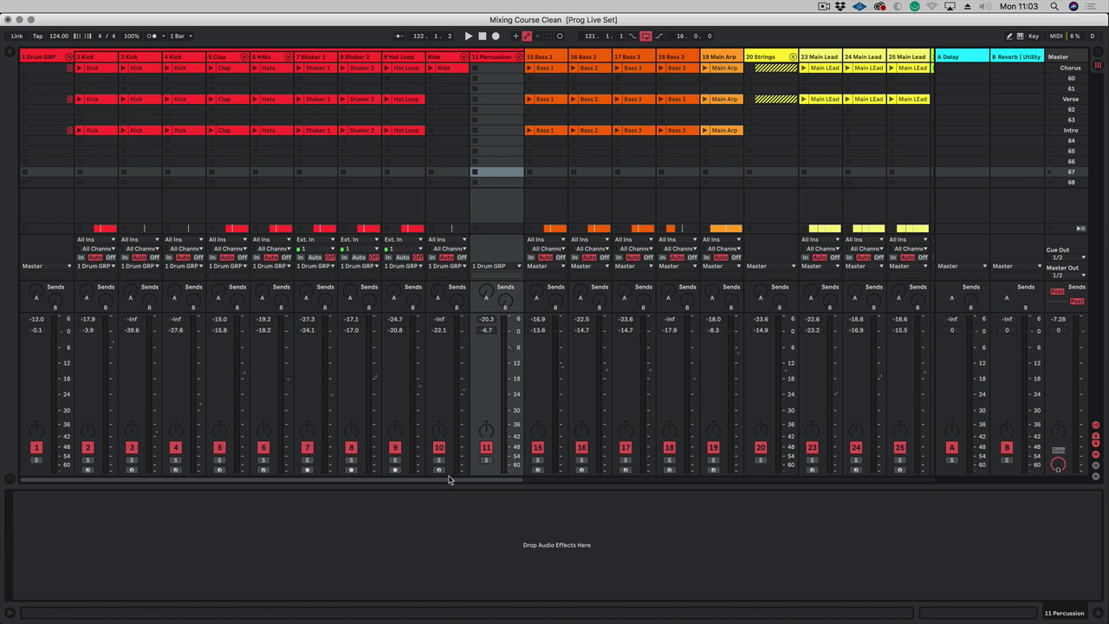